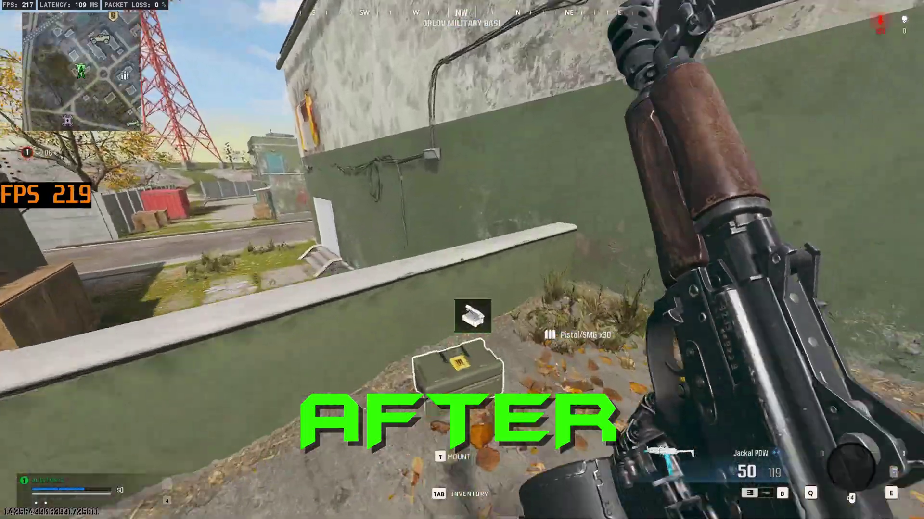
In the game, loot the ammo and cash crates and switch to the pistol
key("f")
key("w")
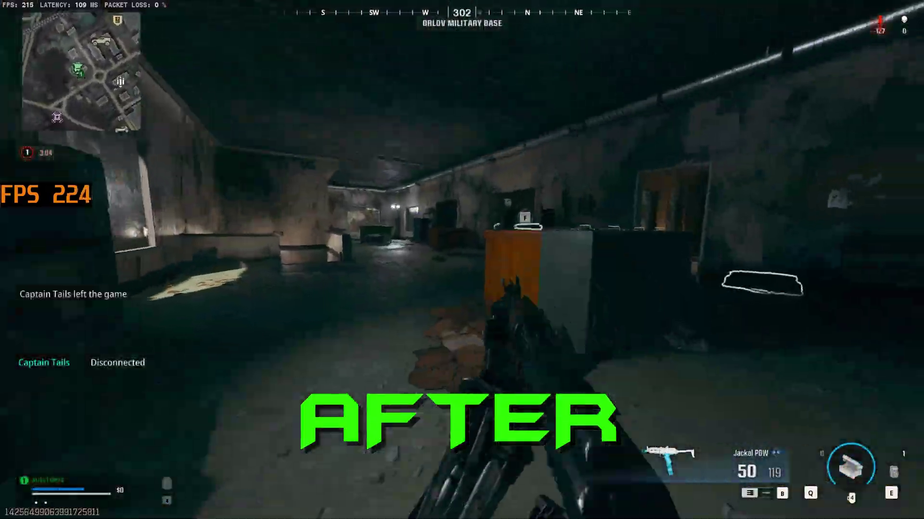
key("w")
key("f")
key("2")
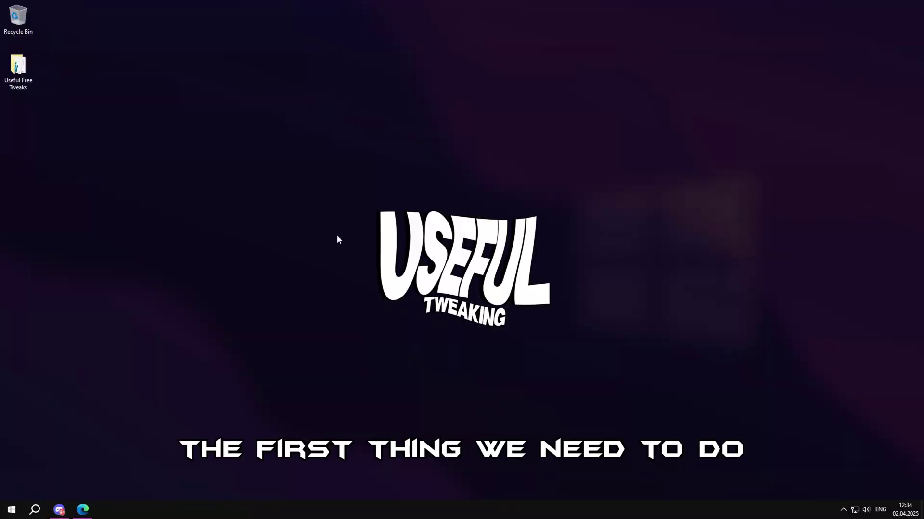
Start downloading the pending Windows updates from Settings' Windows Update page
key("super+i")
double_click(397, 128)
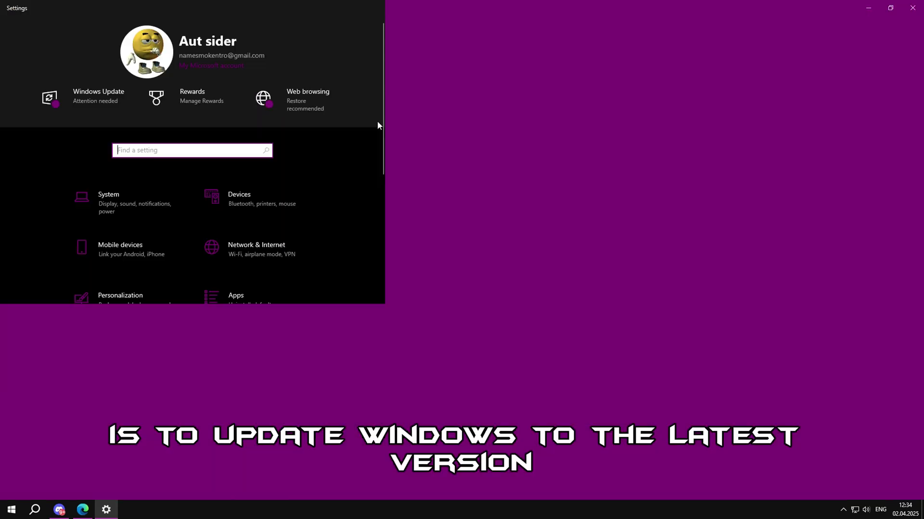
left_click(451, 270)
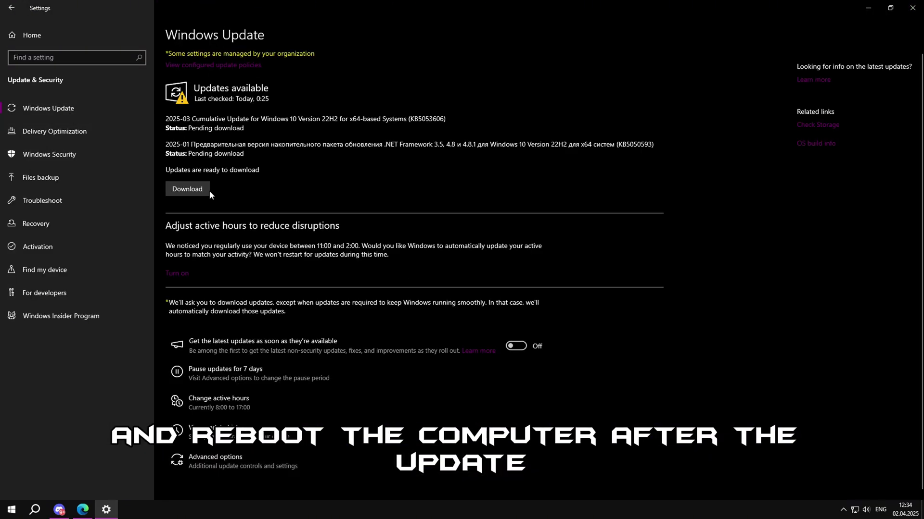
left_click(186, 190)
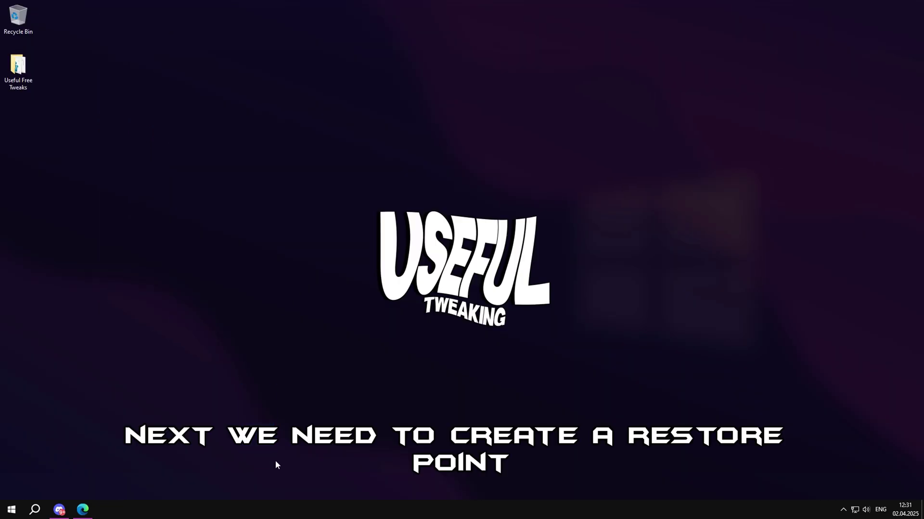
Set User Account Control to Never notify
key("super+r")
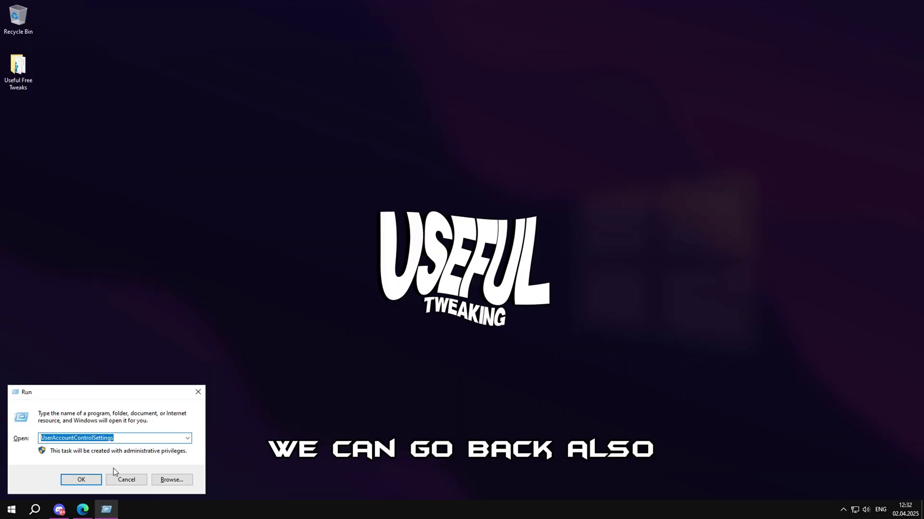
left_click(87, 479)
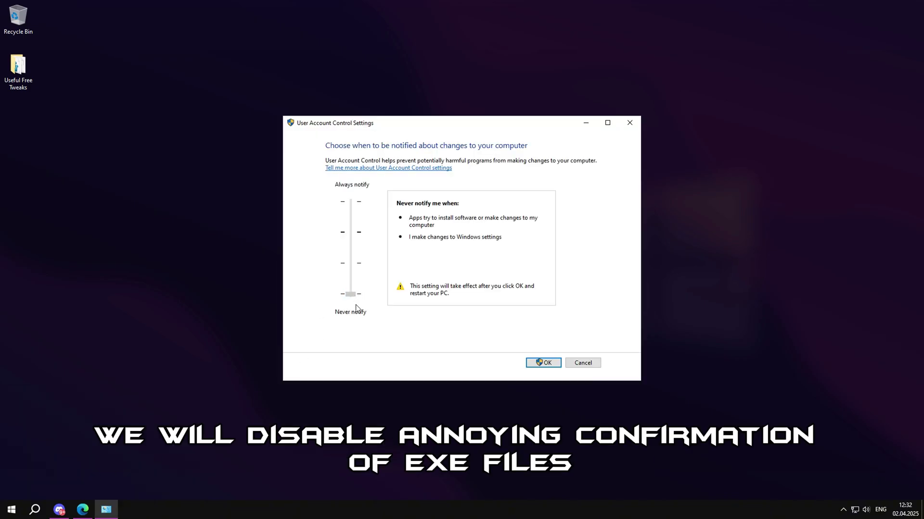
left_click(538, 362)
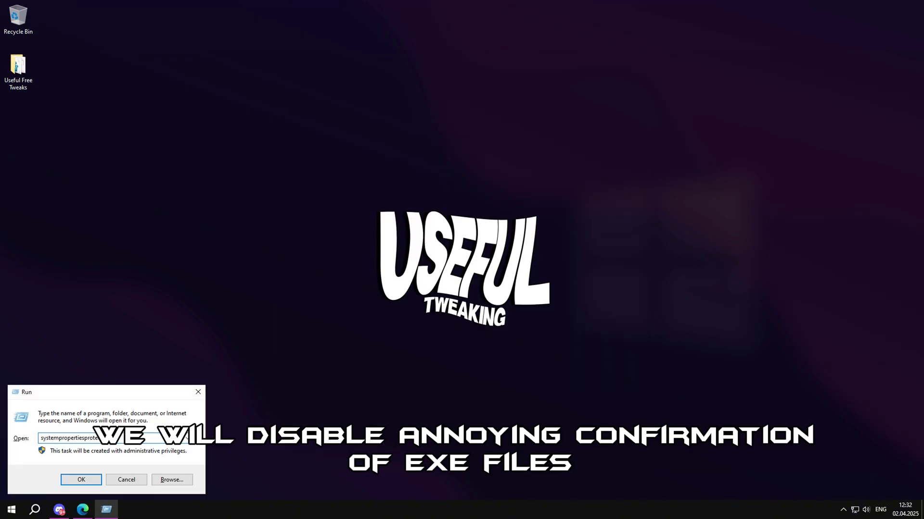
Select Local Disk (C:) under System Protection and confirm its protection settings
left_click(81, 479)
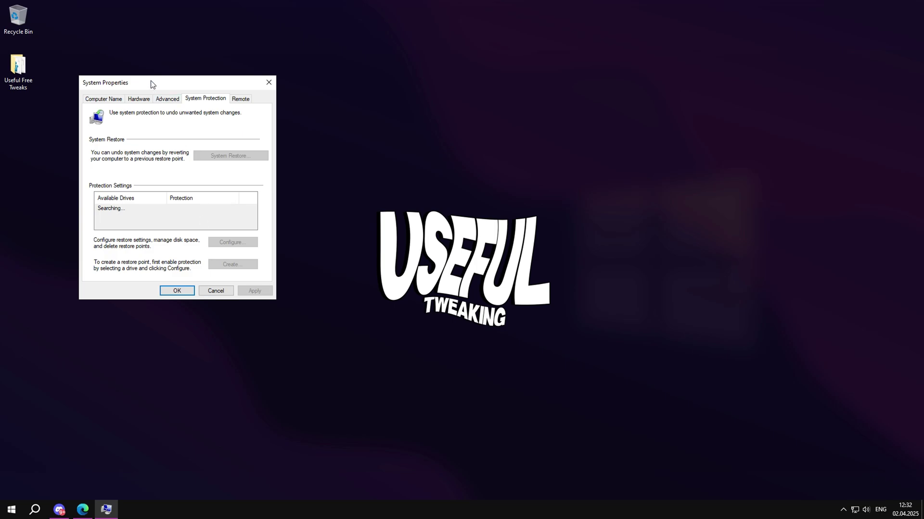
left_click_drag(152, 84, 395, 119)
left_click(409, 259)
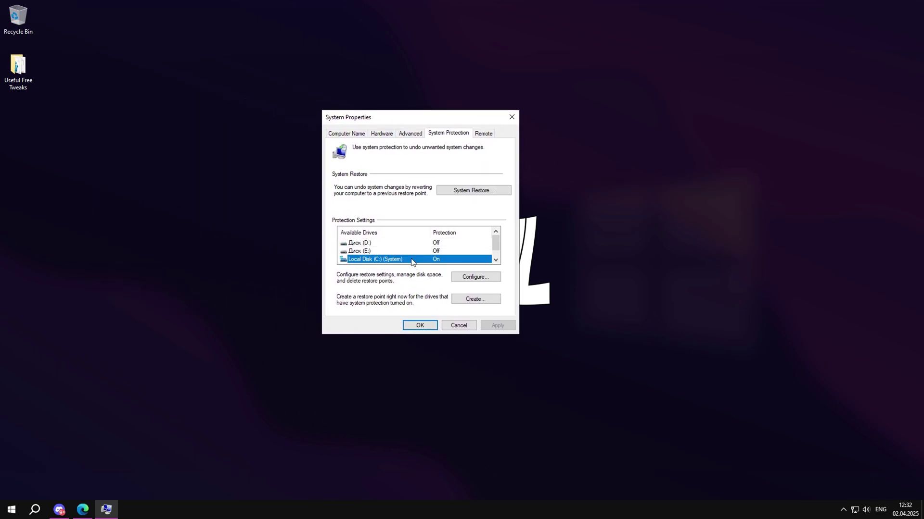
left_click(474, 277)
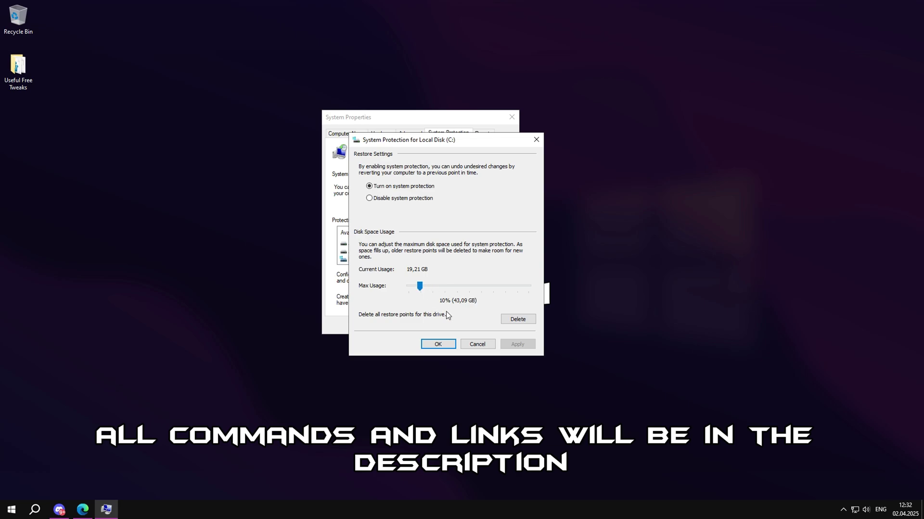
left_click(449, 347)
Create a restore point described 'df', then close System Properties
left_click(463, 299)
type("df")
key("Return")
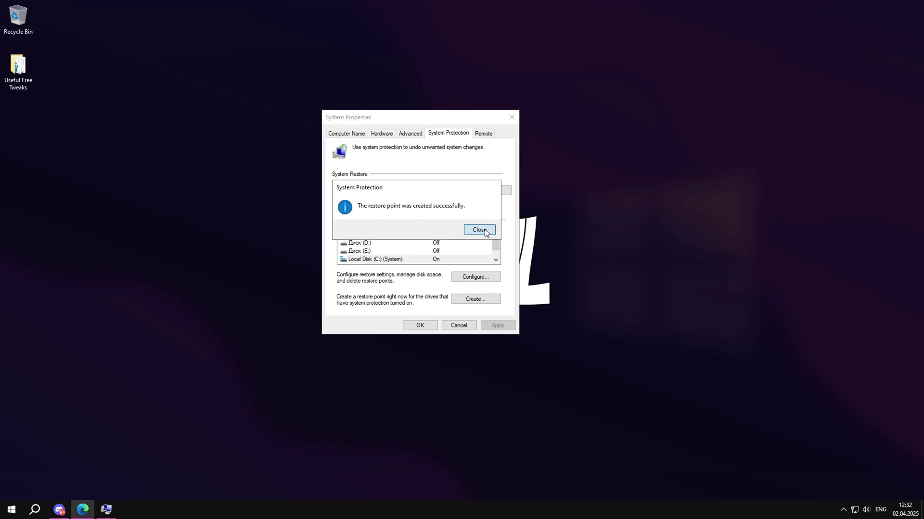
left_click(479, 230)
key("Escape")
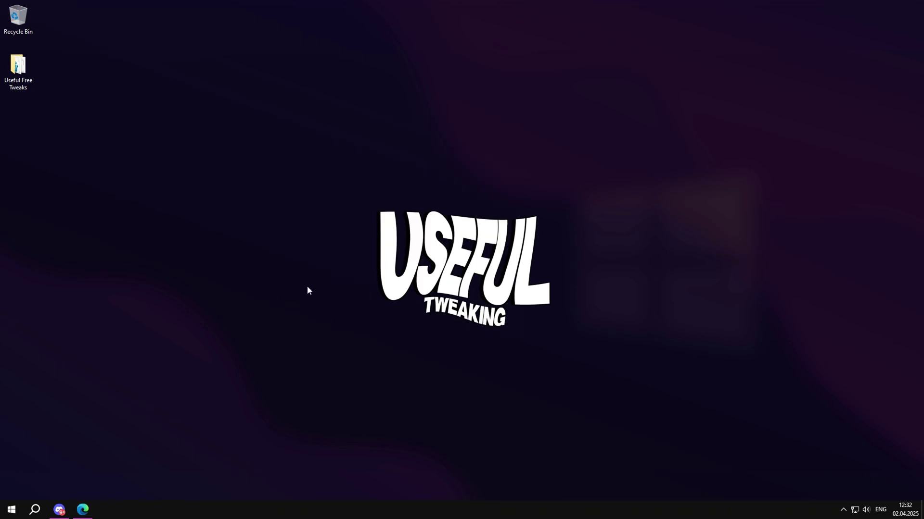
key("super+r")
left_click_drag(128, 388, 429, 215)
type("msconfig")
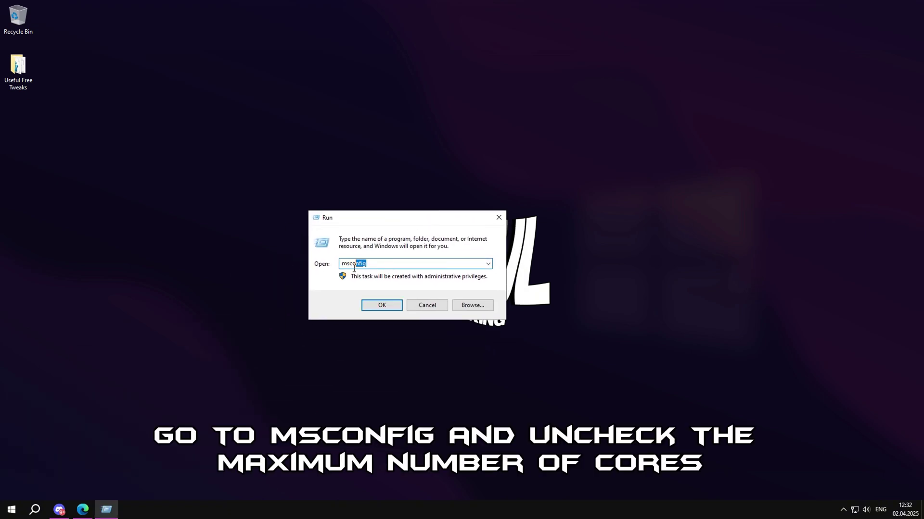
left_click(382, 305)
left_click_drag(377, 173, 354, 178)
left_click(336, 185)
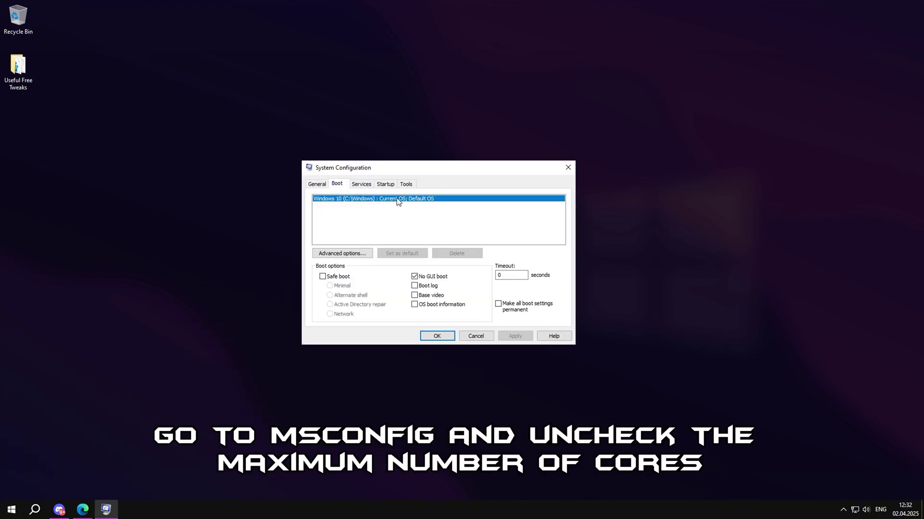
left_click(341, 252)
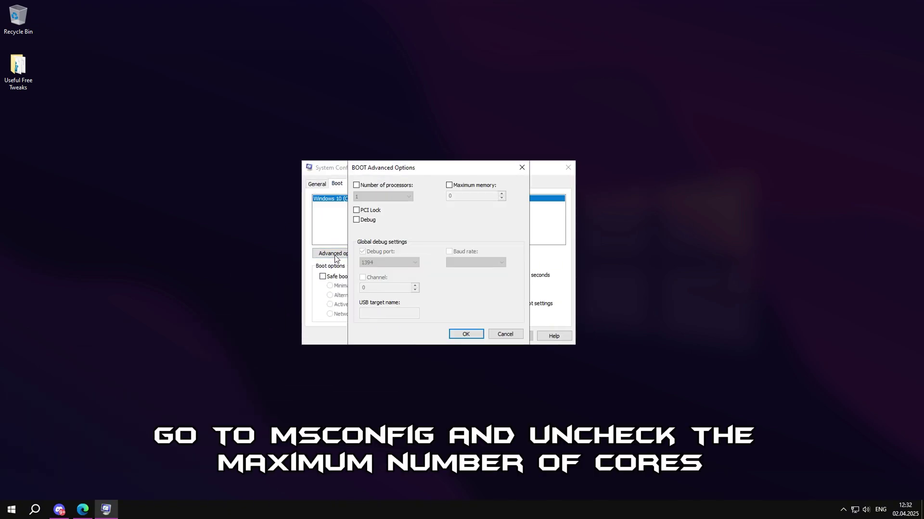
left_click(505, 333)
left_click(361, 183)
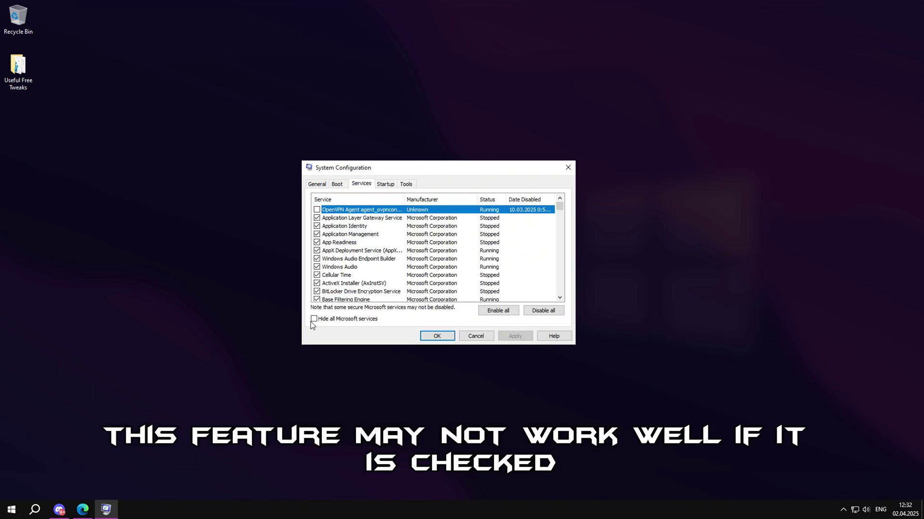
left_click(333, 321)
scroll(328, 235, "down", 1)
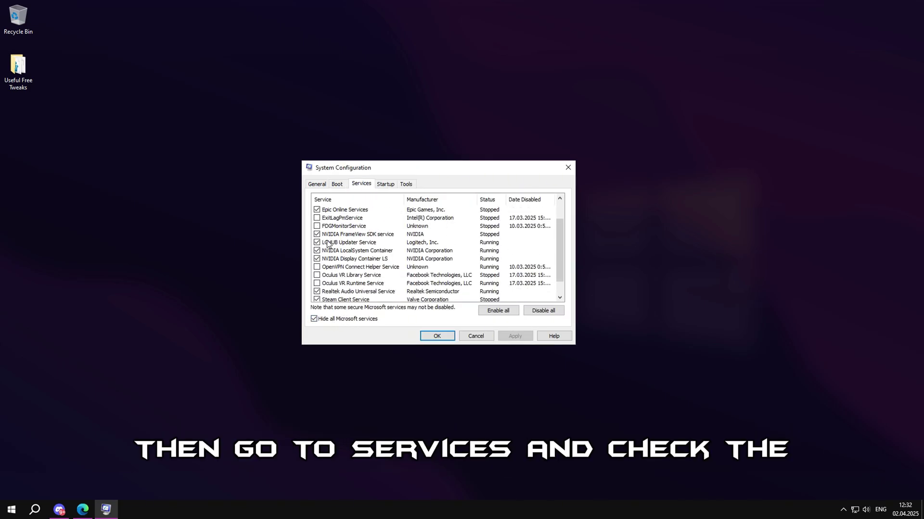
scroll(328, 235, "down", 1)
scroll(330, 265, "up", 2)
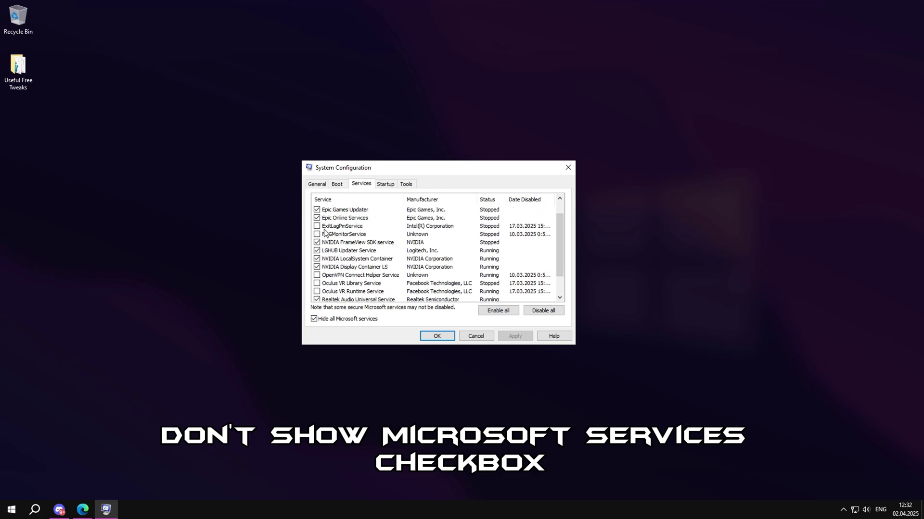
left_click(385, 183)
left_click(445, 213)
left_click_drag(448, 137, 423, 137)
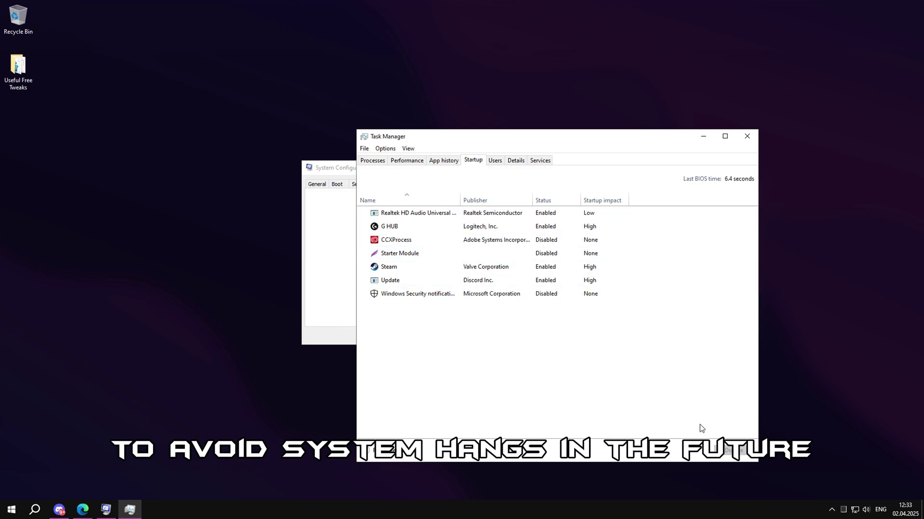
left_click(747, 137)
left_click(568, 168)
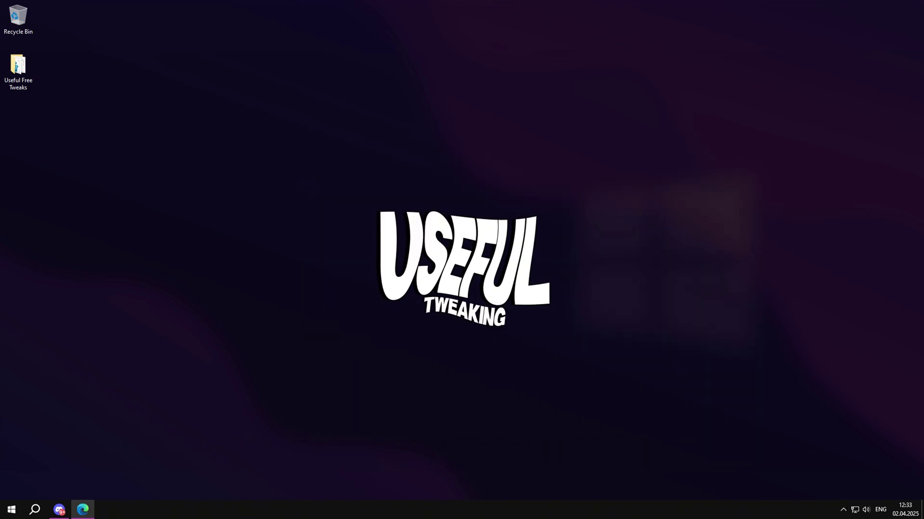
Launch Task Scheduler with taskschd and widen its window
key("super+r")
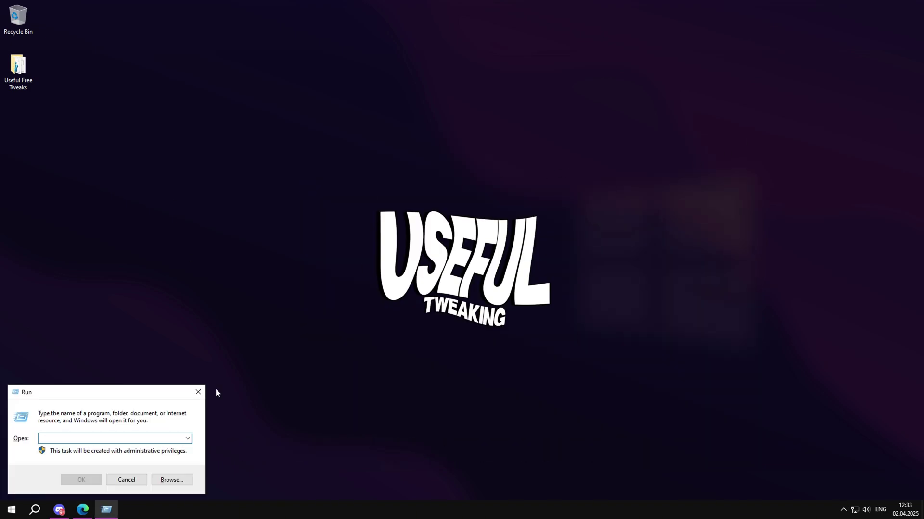
type("taskschd.msc")
key("Return")
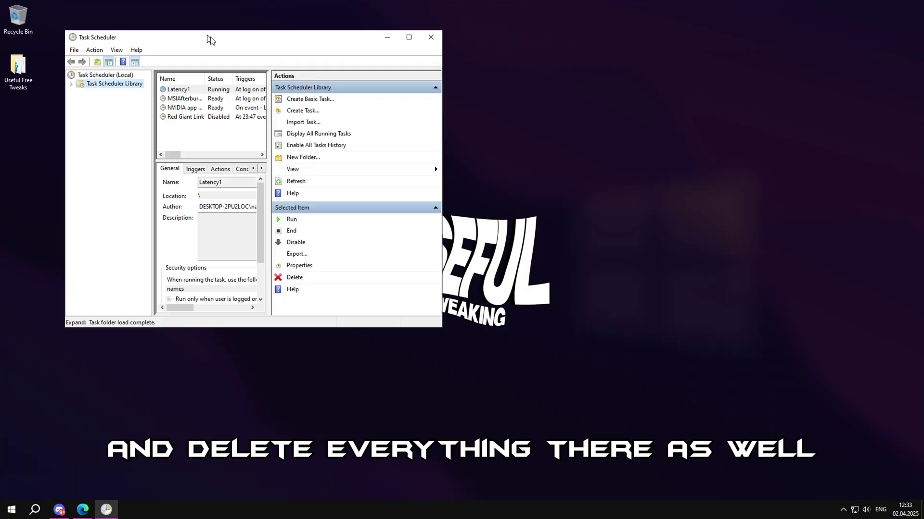
left_click_drag(212, 39, 293, 81)
left_click_drag(519, 163, 816, 167)
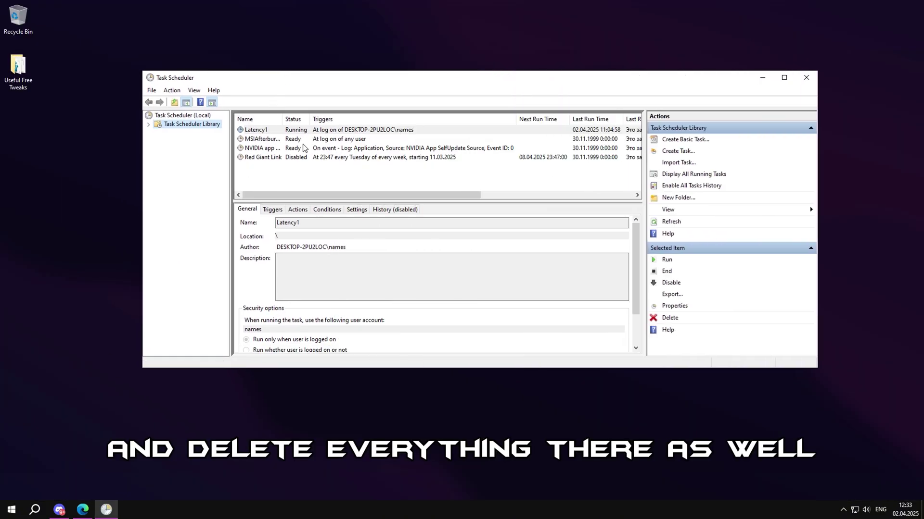
Delete the NVIDIA and Red Giant Link tasks from the library and close Task Scheduler
left_click_drag(295, 176, 270, 139)
right_click(270, 140)
left_click(272, 176)
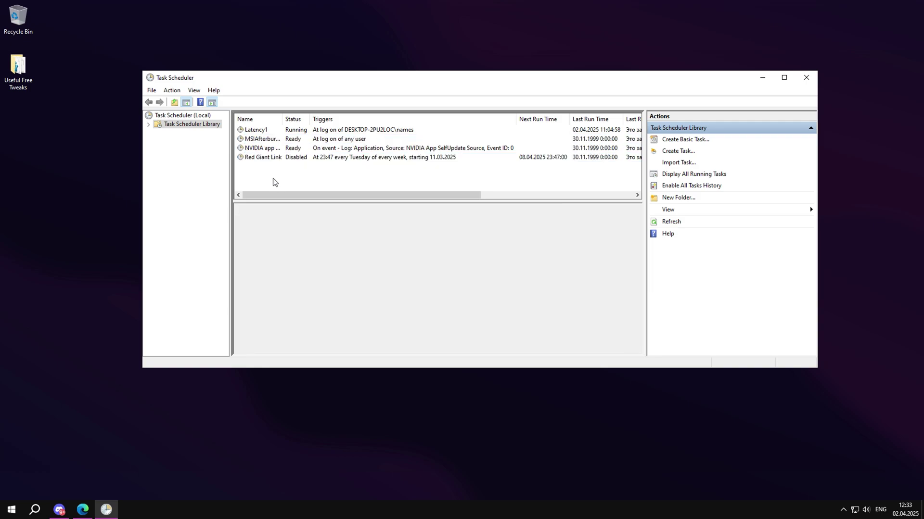
left_click_drag(272, 176, 263, 149)
right_click(264, 148)
left_click(275, 166)
key("Return")
left_click(319, 159)
left_click(806, 78)
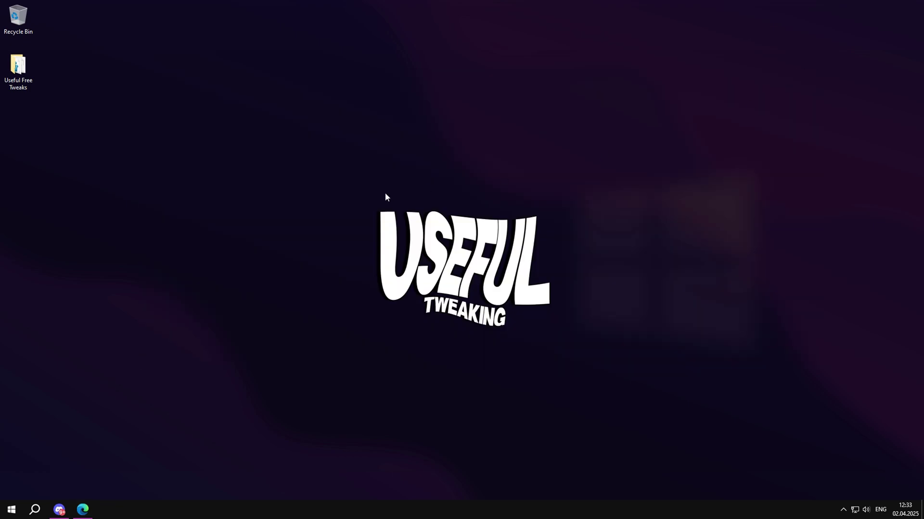
Run SystemPropertiesAdvanced and set visual effects to Custom with animations and shadows off
key("super+r")
left_click_drag(115, 392, 377, 231)
type("SystemPropertiesAdvanced")
left_click_drag(374, 277, 269, 275)
left_click(332, 319)
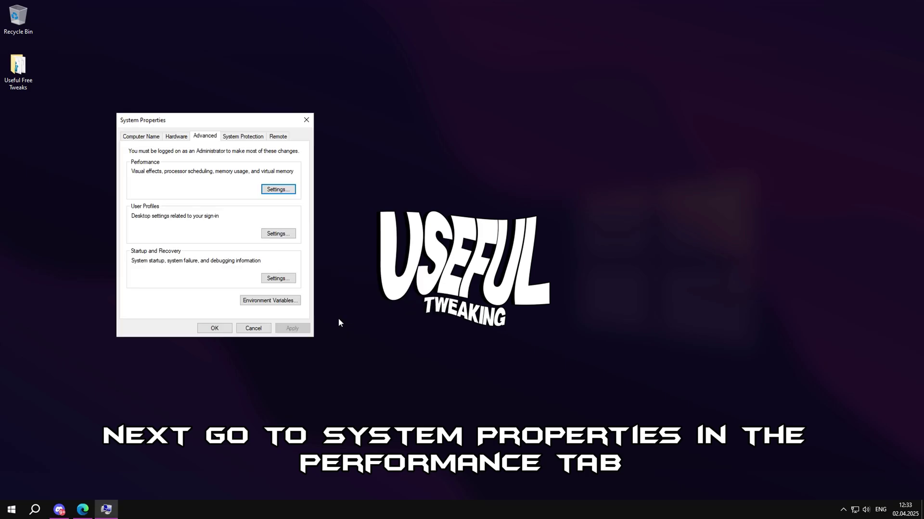
left_click_drag(219, 120, 347, 117)
left_click(400, 187)
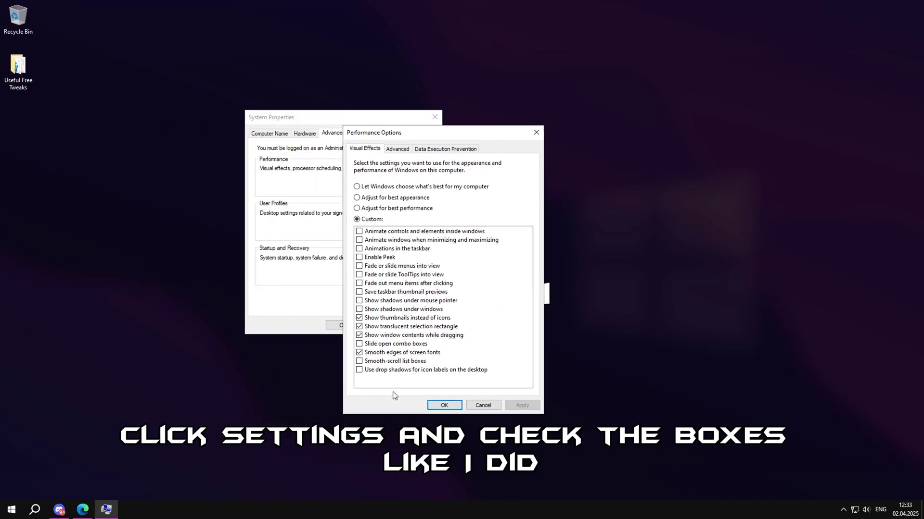
left_click(434, 406)
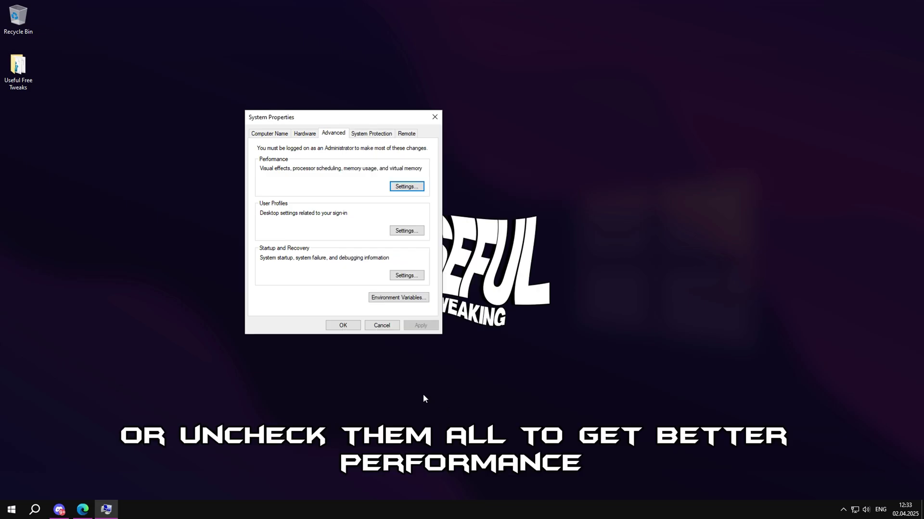
Close System Properties and open Ease of Access Center with 'control access.cpl'
left_click(341, 325)
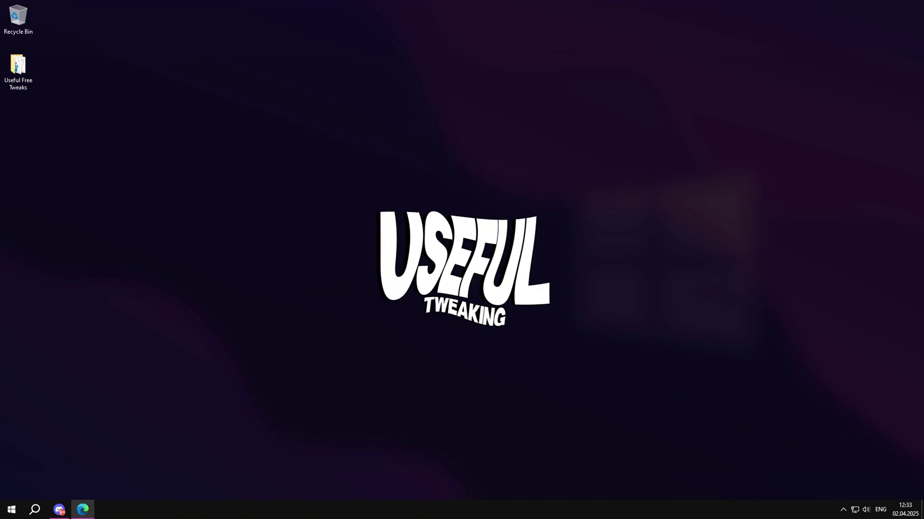
key("super+r")
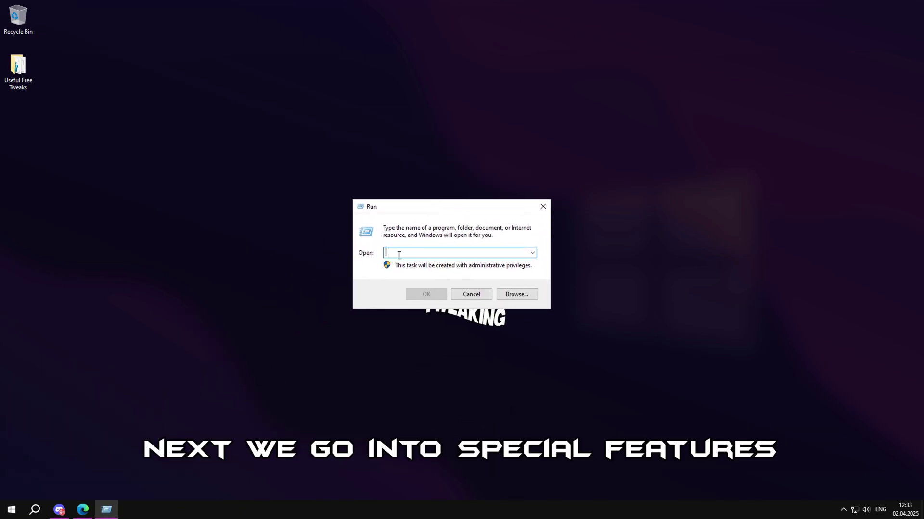
type("control access.cpl")
key("ctrl+a")
left_click_drag(433, 207, 404, 208)
left_click(410, 298)
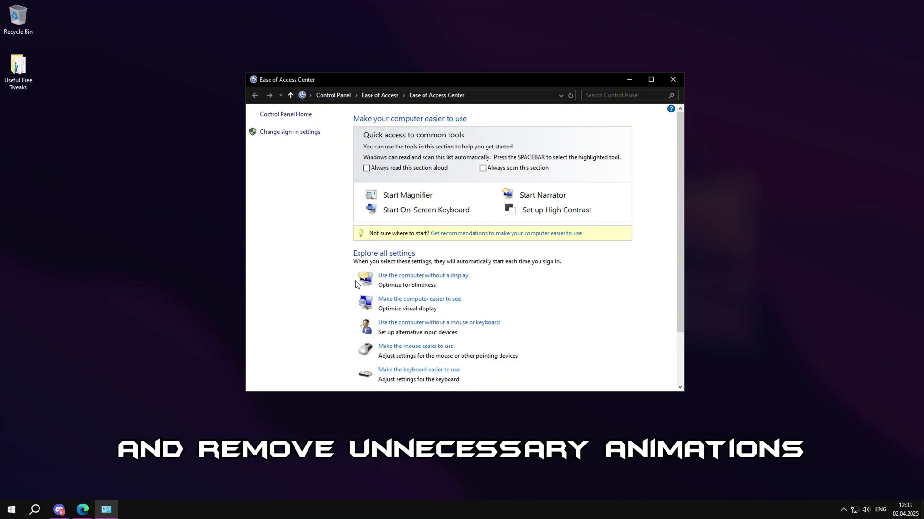
Turn off all unnecessary animations under Make the computer easier to see and apply
left_click(392, 301)
scroll(491, 245, "down", 1)
scroll(490, 245, "down", 3)
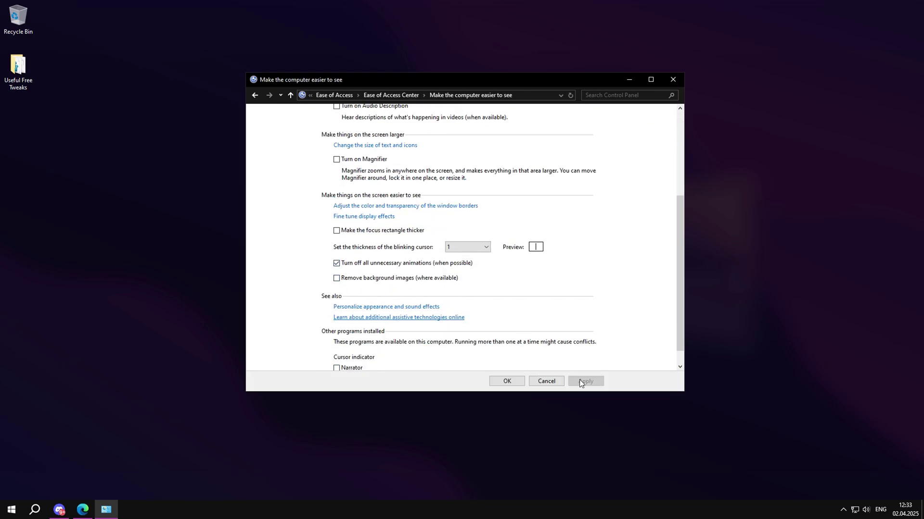
left_click(510, 383)
Open Device Manager with devmgmt.msc and close the Ease of Access Center
key("super+r")
type("devmgmt.msc")
left_click(81, 479)
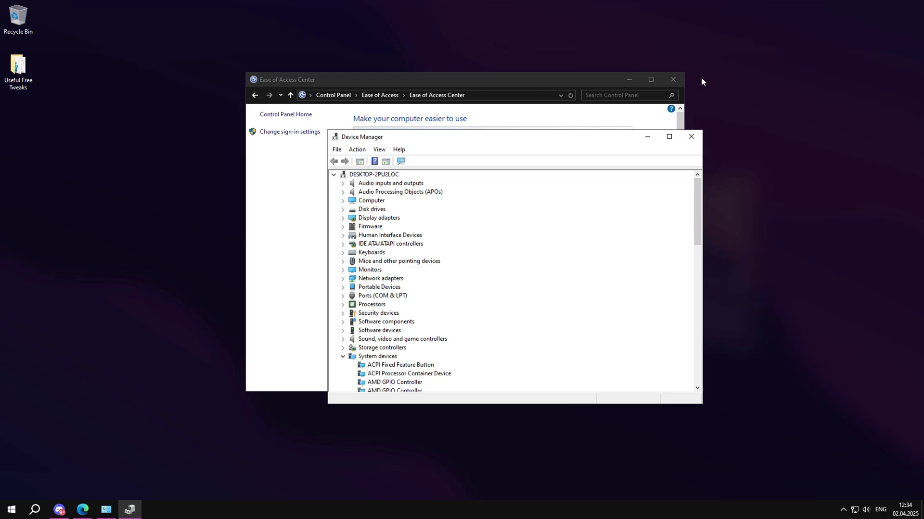
left_click(672, 79)
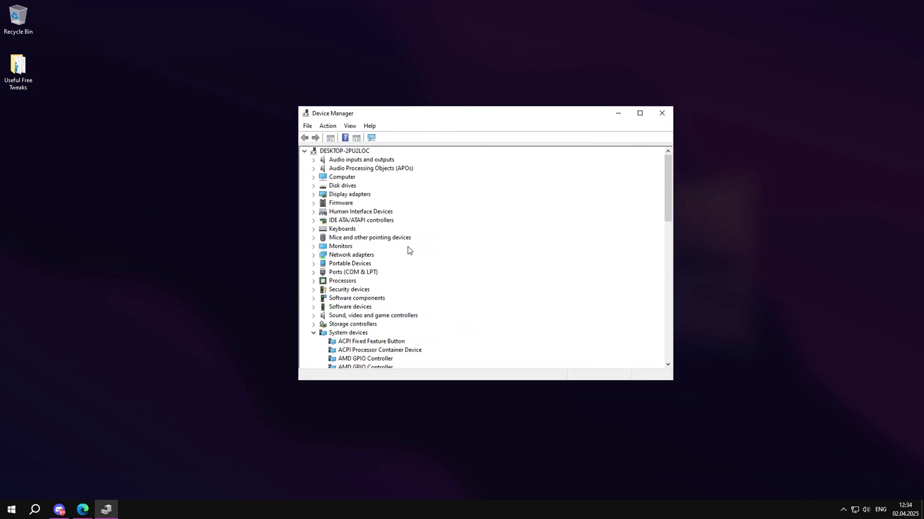
Inspect System devices: Remote Desktop Device Redirector Bus, System speaker, UMBus Root Bus Enumerator
scroll(409, 250, "down", 10)
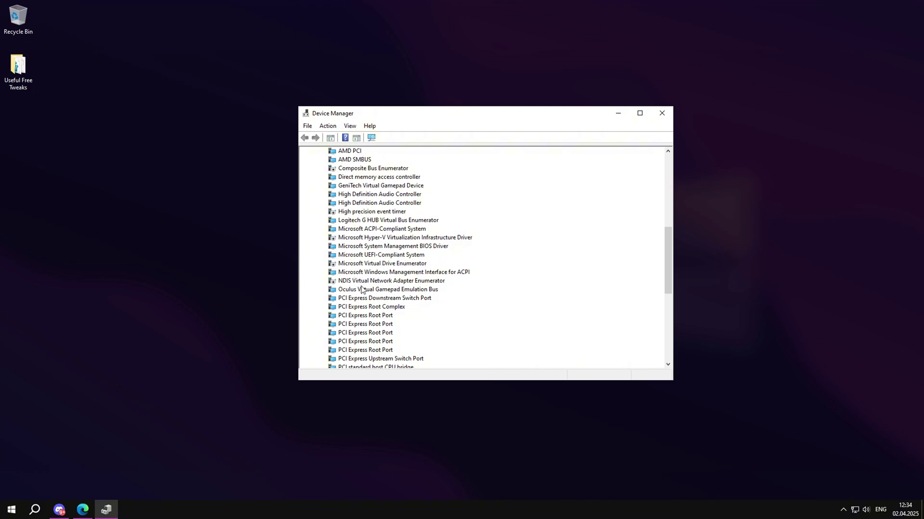
scroll(377, 286, "down", 8)
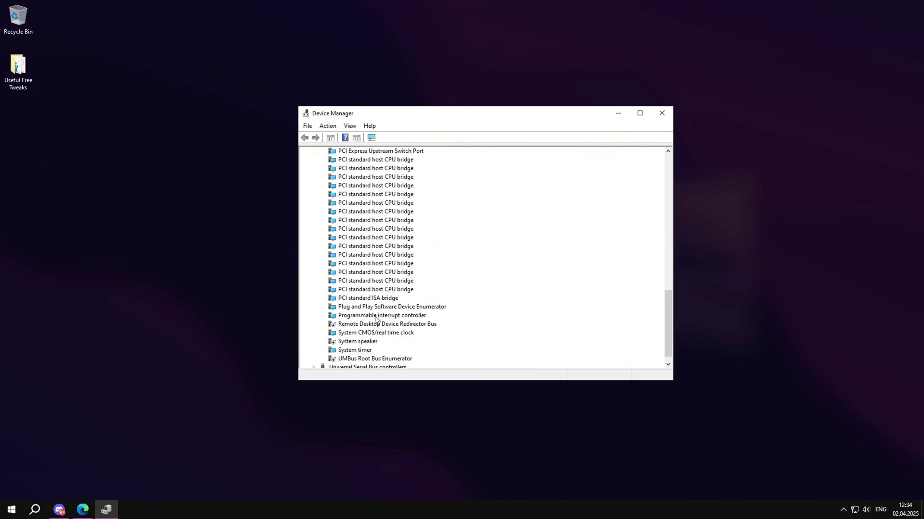
left_click(358, 327)
left_click(347, 342)
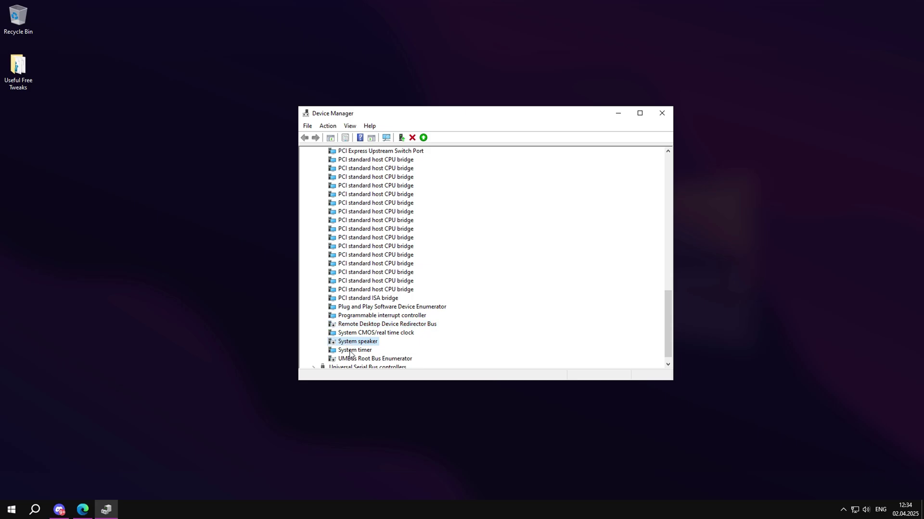
left_click(379, 358)
scroll(370, 352, "down", 1)
scroll(458, 247, "up", 20)
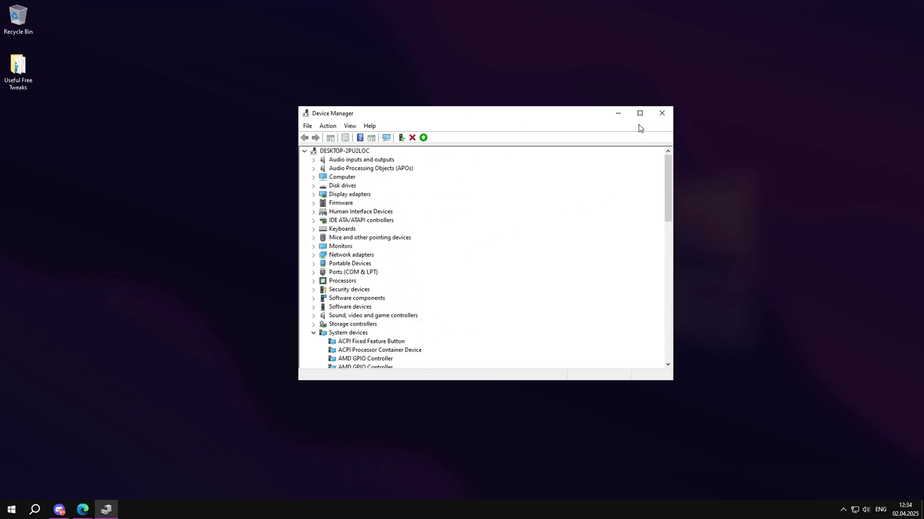
Close Device Manager and in Gaming settings turn Game Bar off and Game Mode on
left_click(662, 113)
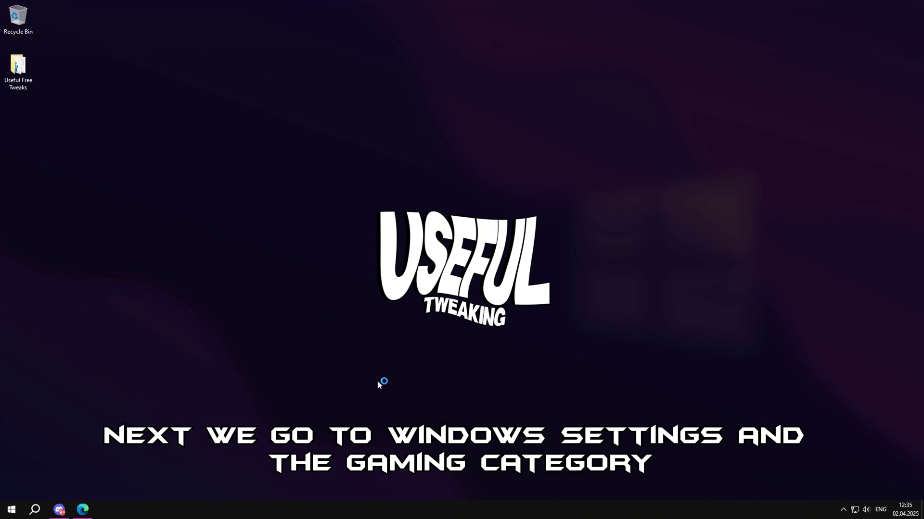
key("super+i")
left_click_drag(423, 47, 435, 48)
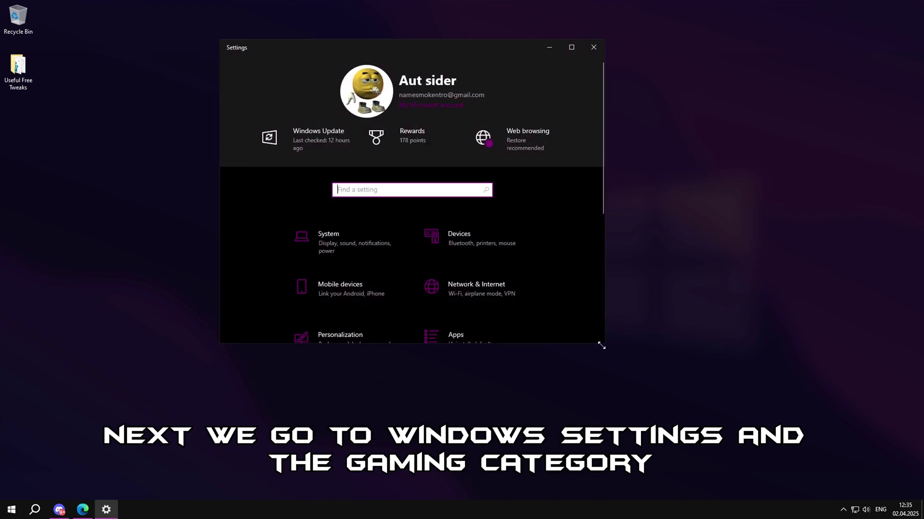
left_click_drag(604, 344, 735, 443)
left_click(580, 311)
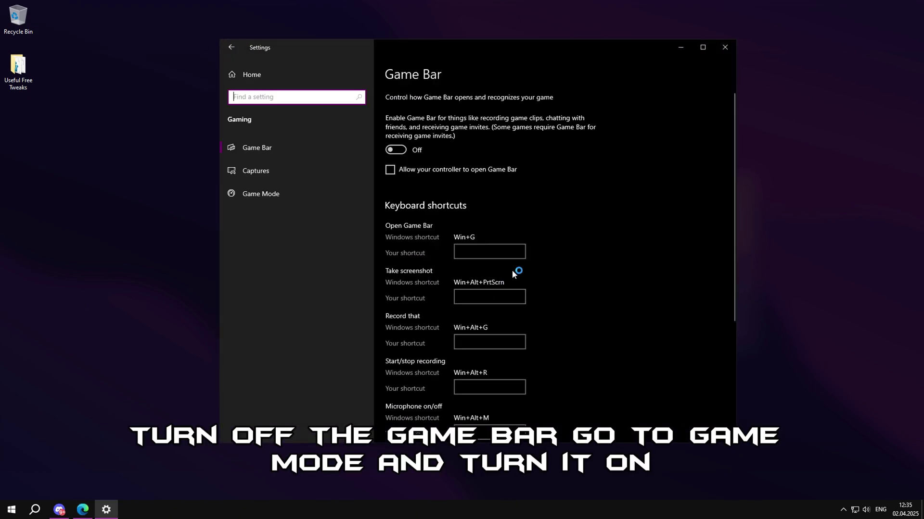
left_click(256, 193)
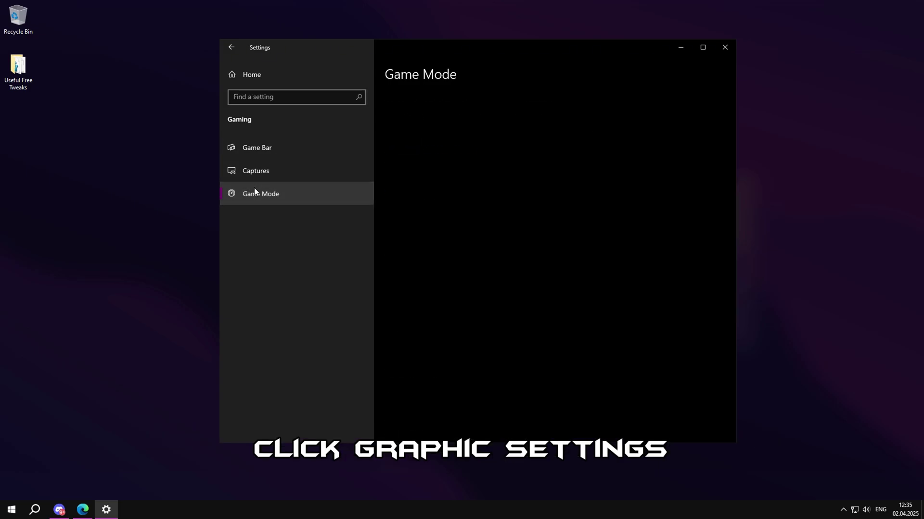
double_click(409, 54)
Turn GPU scheduling off, set Call of Duty to High performance, and close Settings
left_click(818, 66)
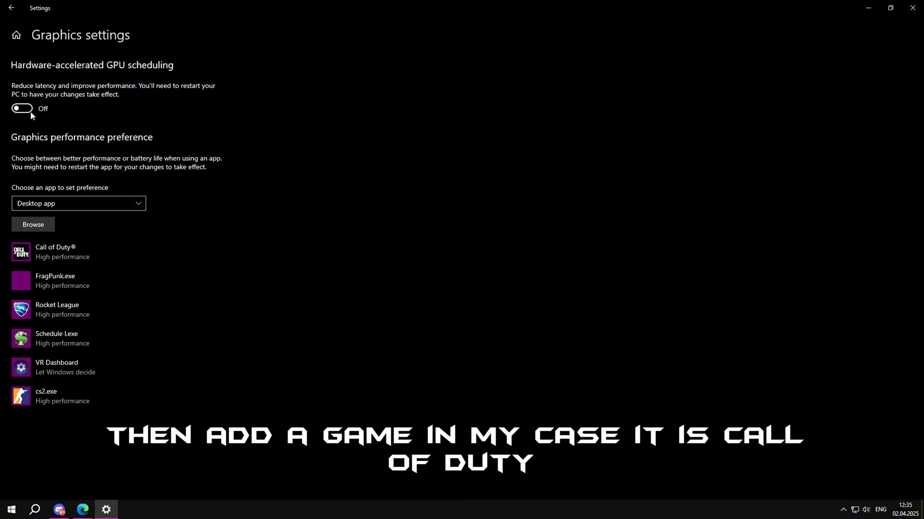
left_click(75, 245)
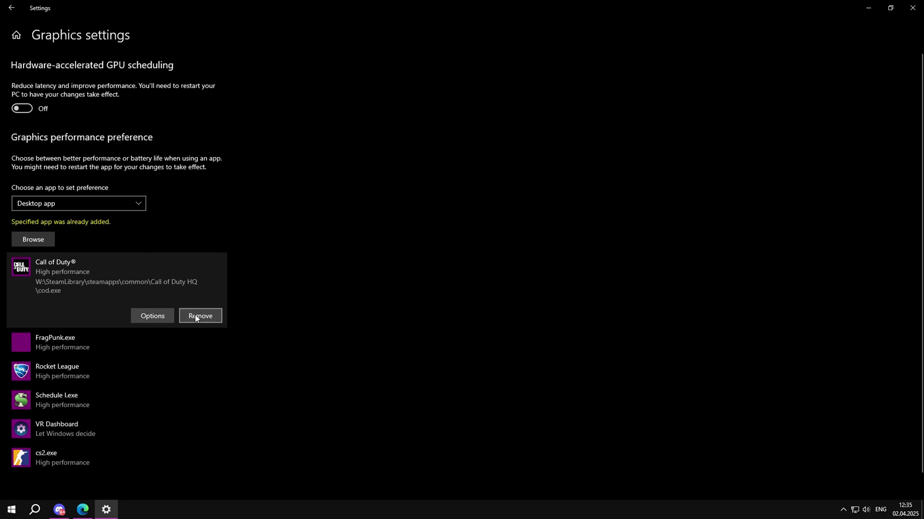
left_click(153, 316)
left_click(409, 306)
left_click_drag(674, 8, 556, 122)
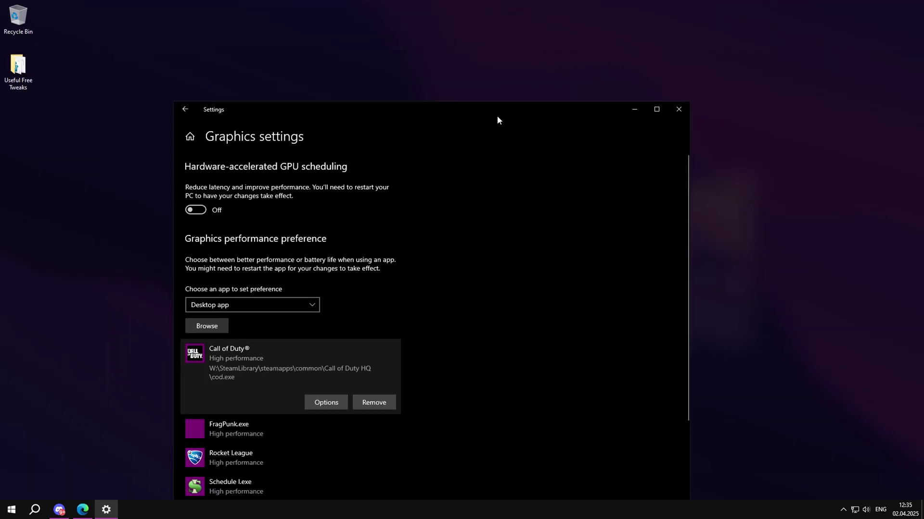
left_click(683, 110)
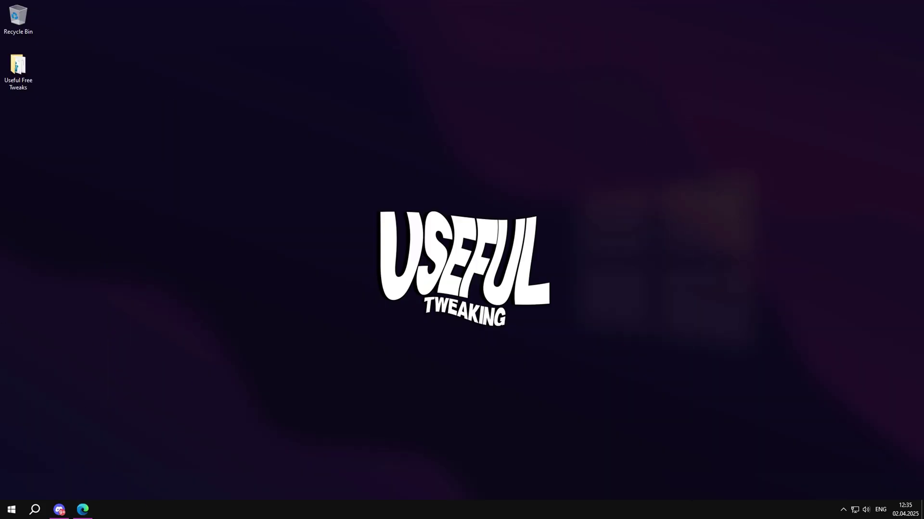
Open W:\SteamLibrary\steamapps\common\Call of Duty HQ in File Explorer
key("super")
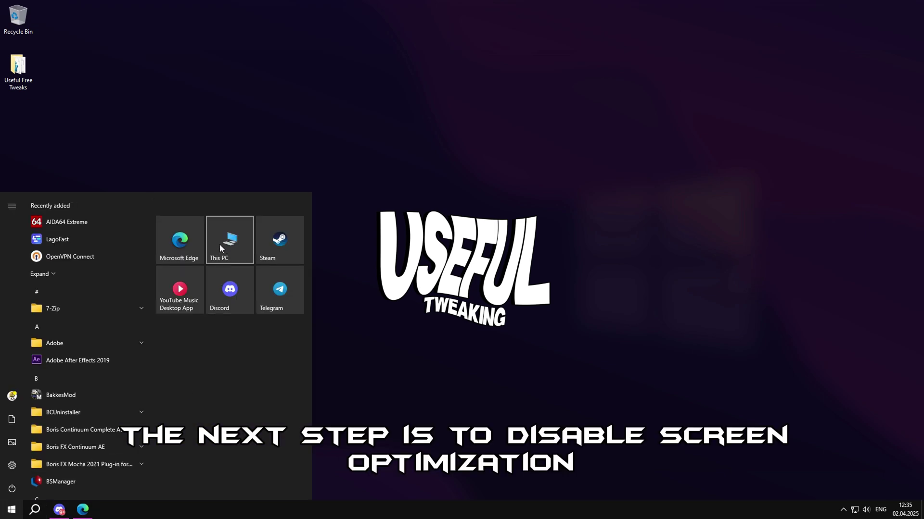
left_click(226, 237)
left_click(511, 363)
double_click(511, 363)
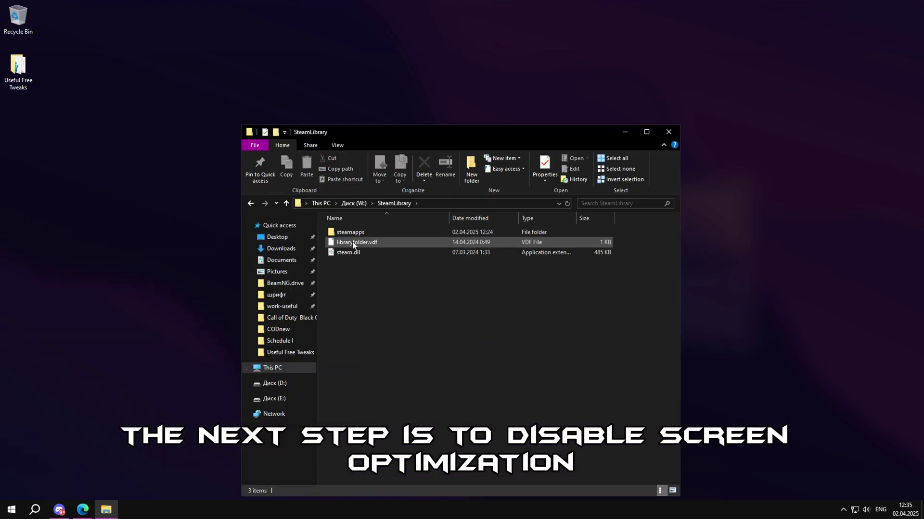
double_click(351, 242)
double_click(339, 233)
double_click(385, 233)
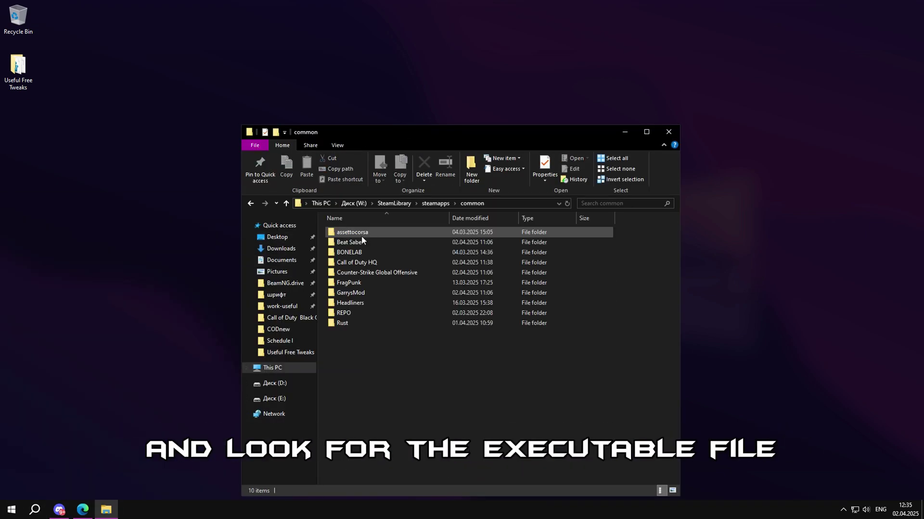
double_click(364, 264)
scroll(360, 263, "down", 14)
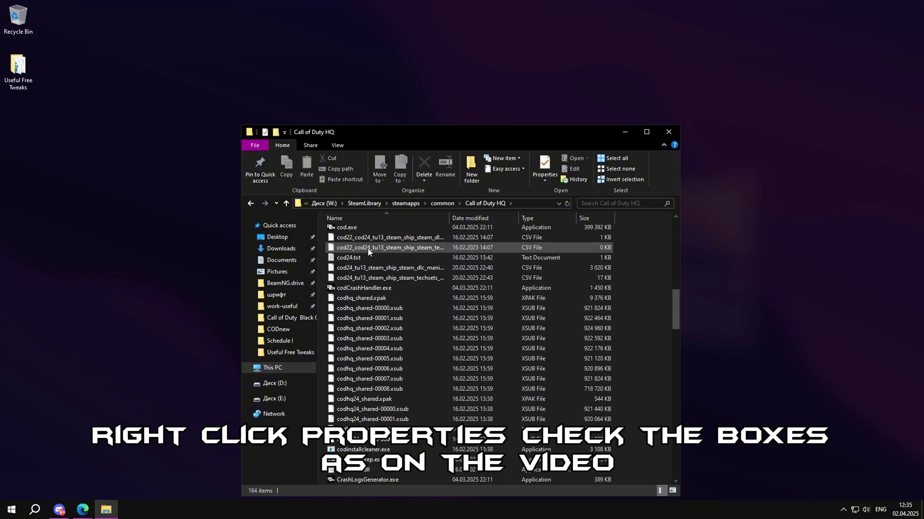
Open cod.exe's compatibility settings for all users
right_click(345, 249)
left_click(366, 452)
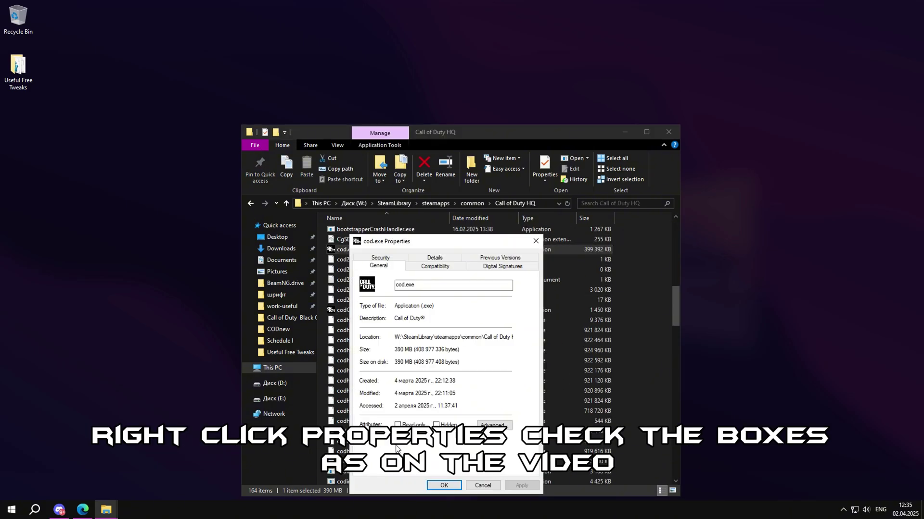
left_click_drag(360, 238, 505, 193)
left_click(528, 220)
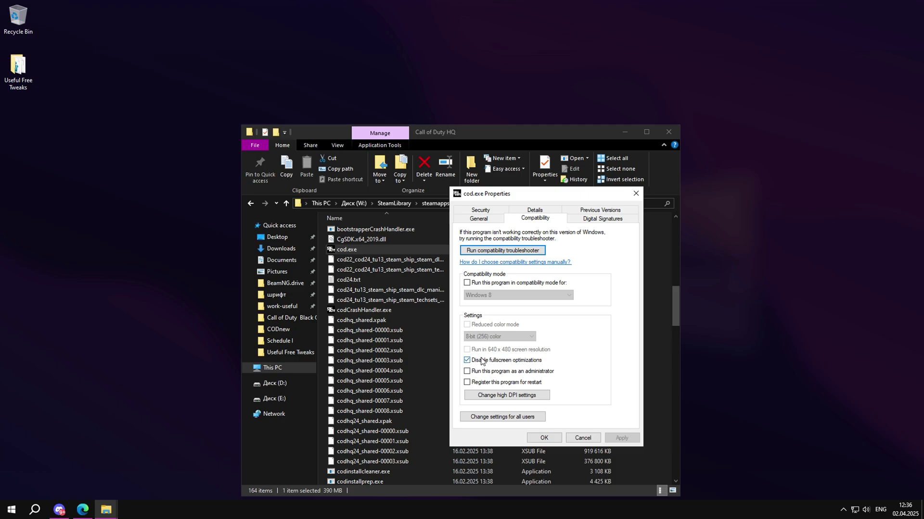
left_click(502, 416)
Disable fullscreen optimizations and enable both high DPI override options, confirming all dialogs
left_click(484, 380)
left_click(523, 414)
left_click(530, 330)
left_click(535, 424)
left_click(604, 462)
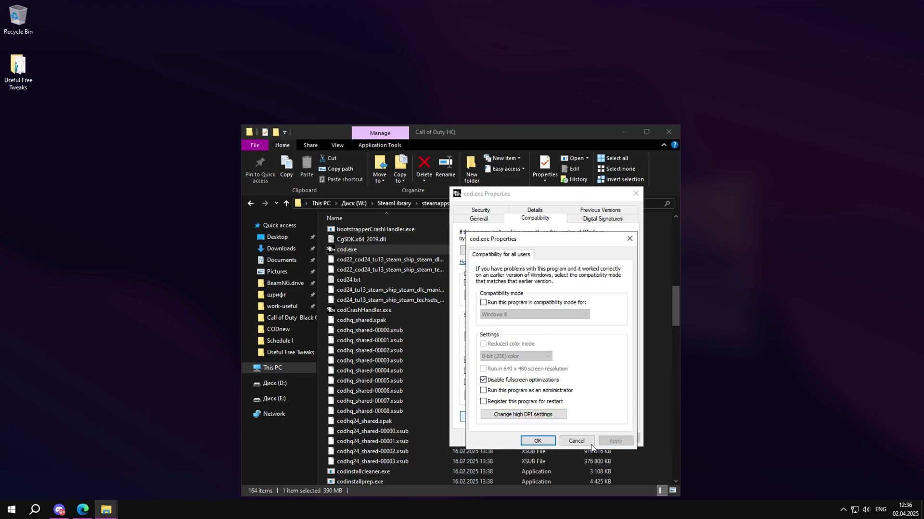
left_click(540, 441)
left_click(581, 439)
Close File Explorer
left_click(366, 310)
scroll(371, 334, "down", 7)
scroll(373, 291, "up", 8)
left_click(668, 132)
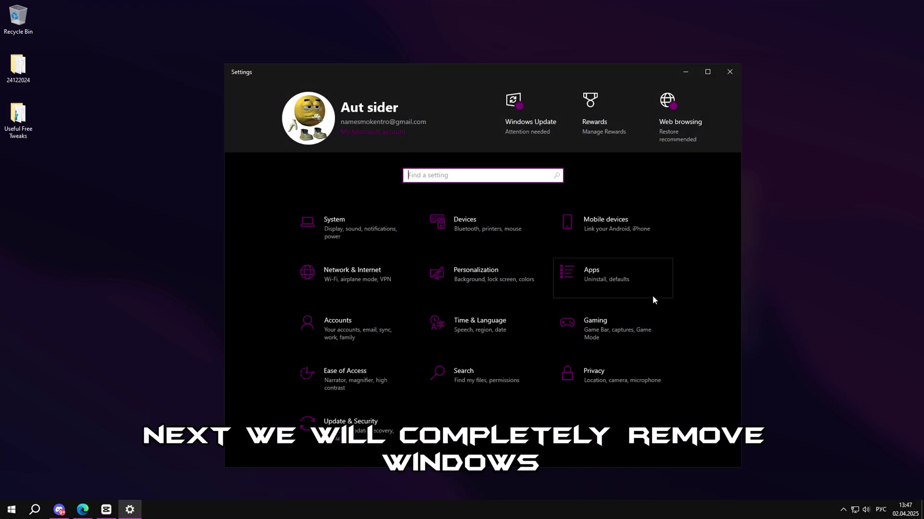
Go to Update & Security > Windows Security > Virus & threat protection
left_click(348, 422)
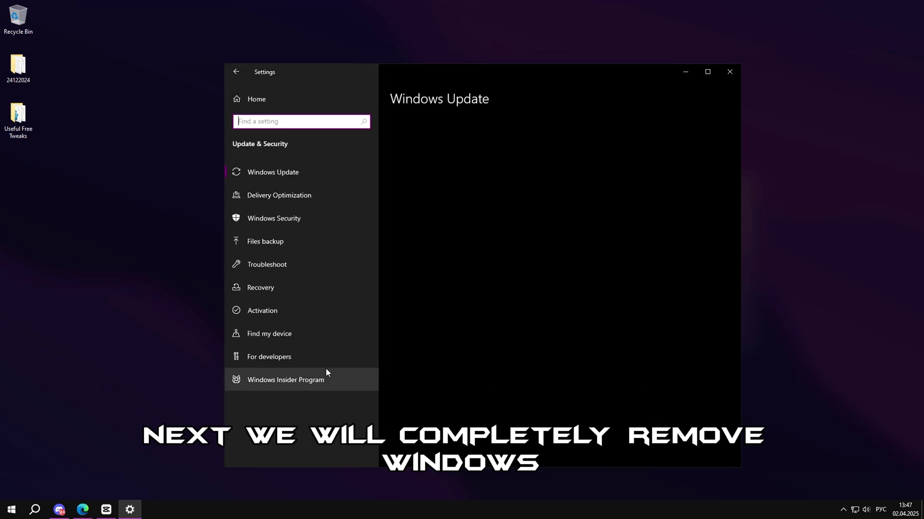
left_click(269, 222)
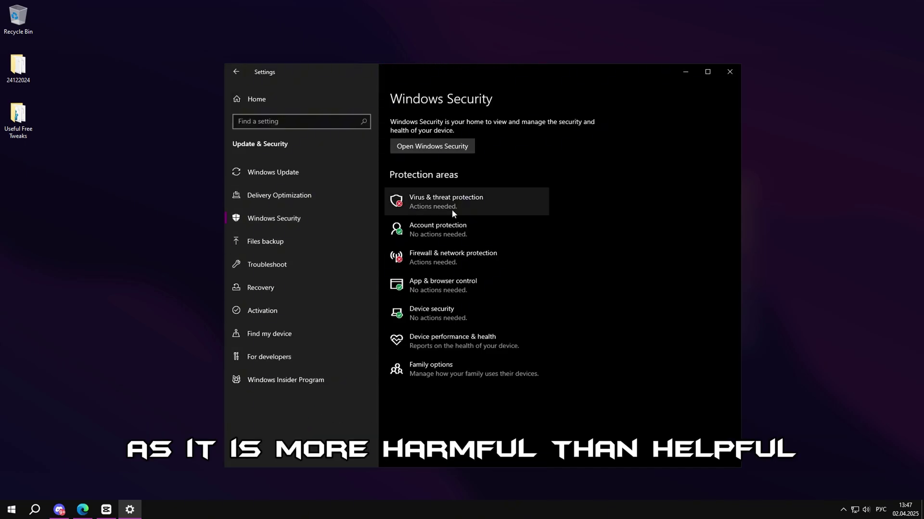
left_click(431, 203)
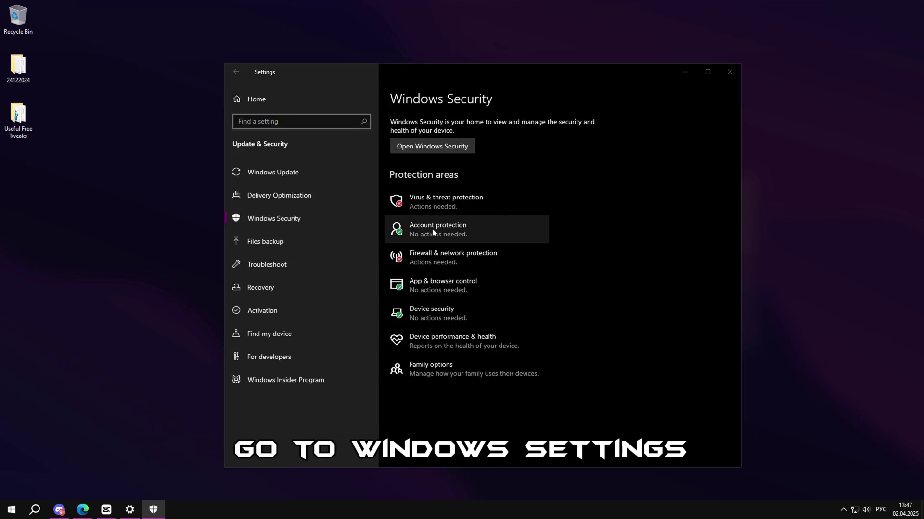
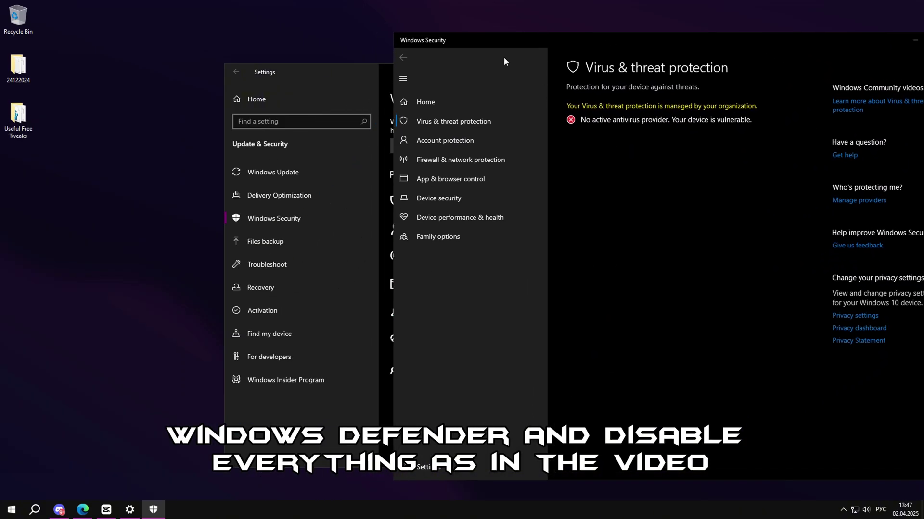
Confirm App & browser control shows Check apps and files and both SmartScreen options Off
left_click(385, 180)
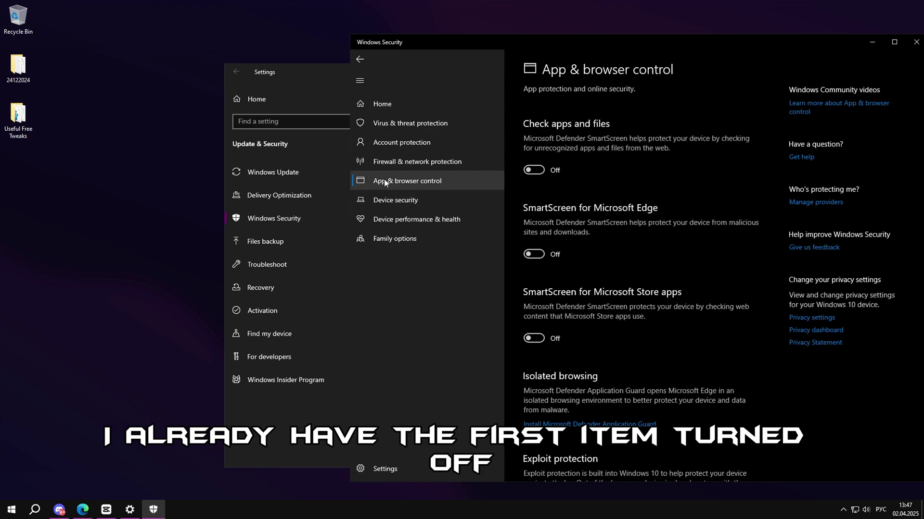
scroll(547, 395, "down", 3)
scroll(548, 392, "up", 3)
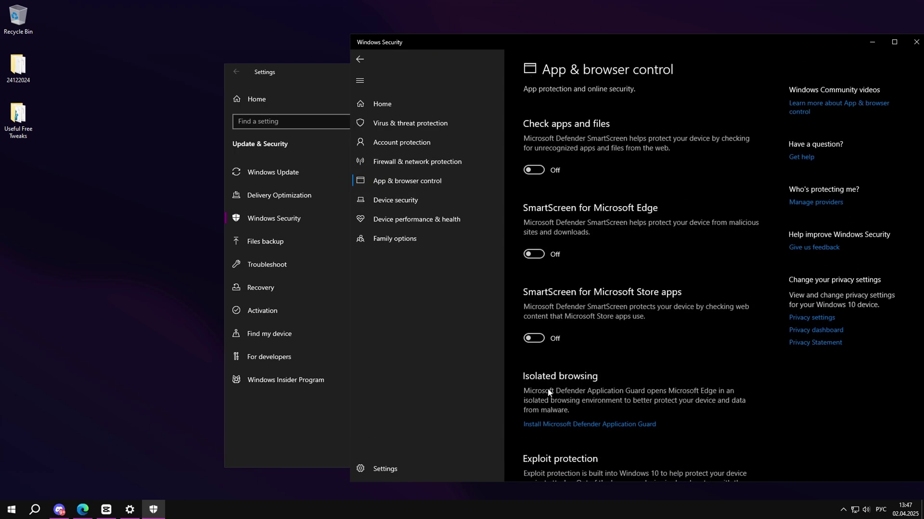
Review firewall settings, then open the sordum.org download page for Defender Control v2.1
left_click(480, 163)
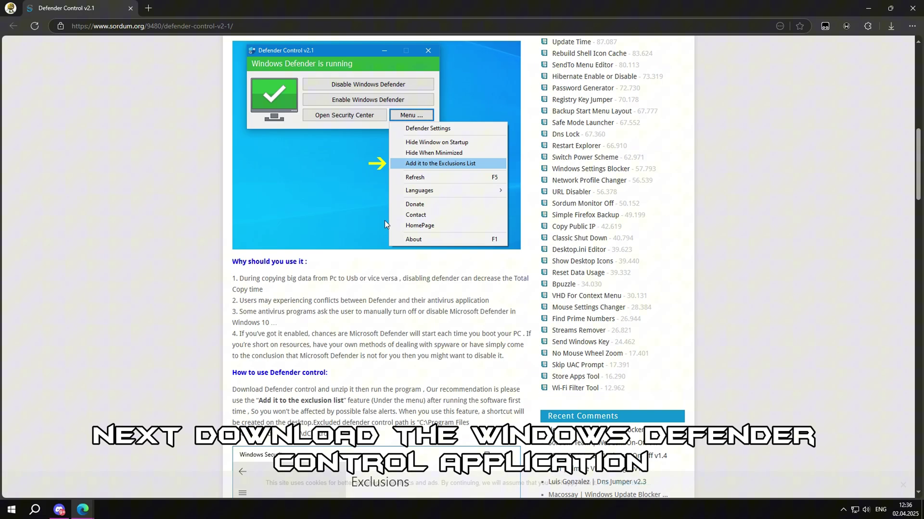
scroll(377, 240, "up", 10)
scroll(377, 241, "down", 7)
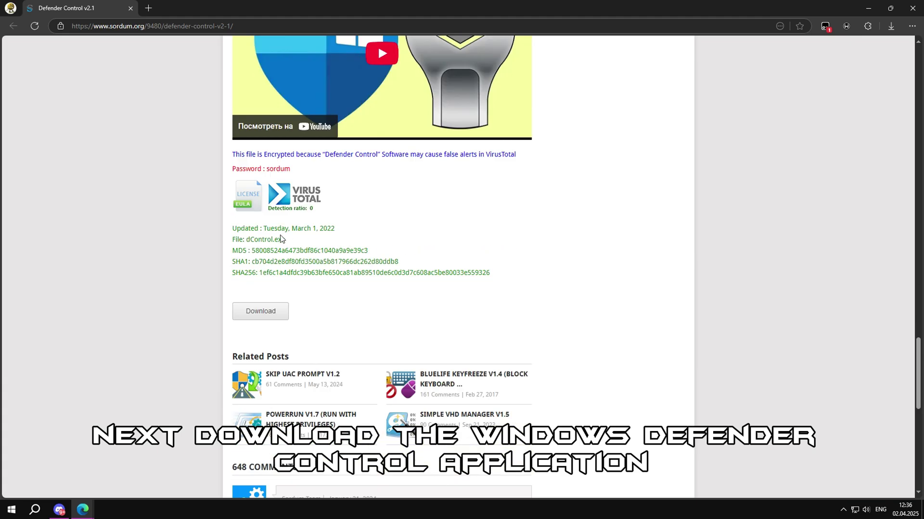
left_click(248, 315)
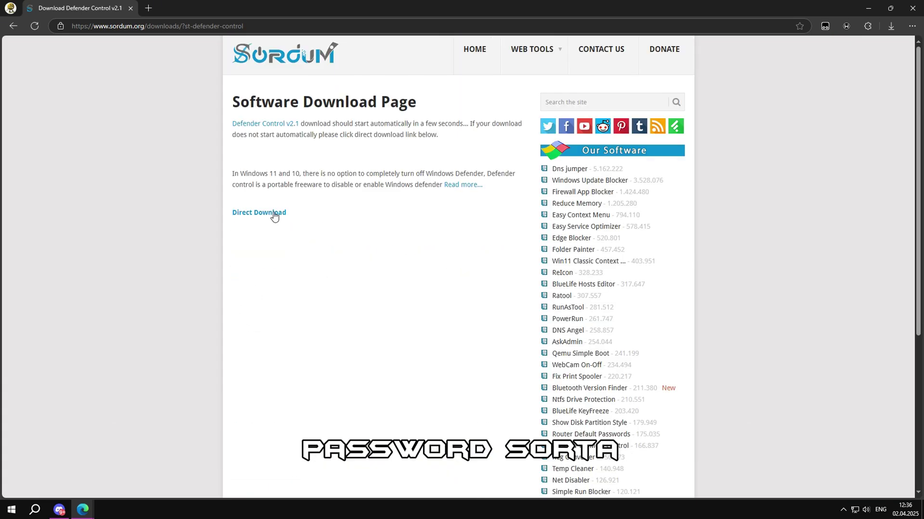
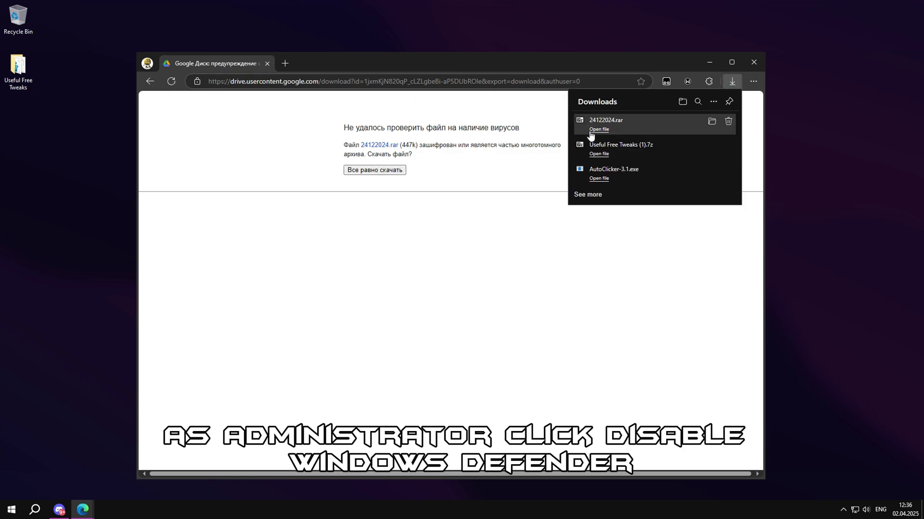
Unlock the downloaded 24122024.rar with its password and extract the 24122024 folder onto the desktop via 7-Zip
left_click(599, 131)
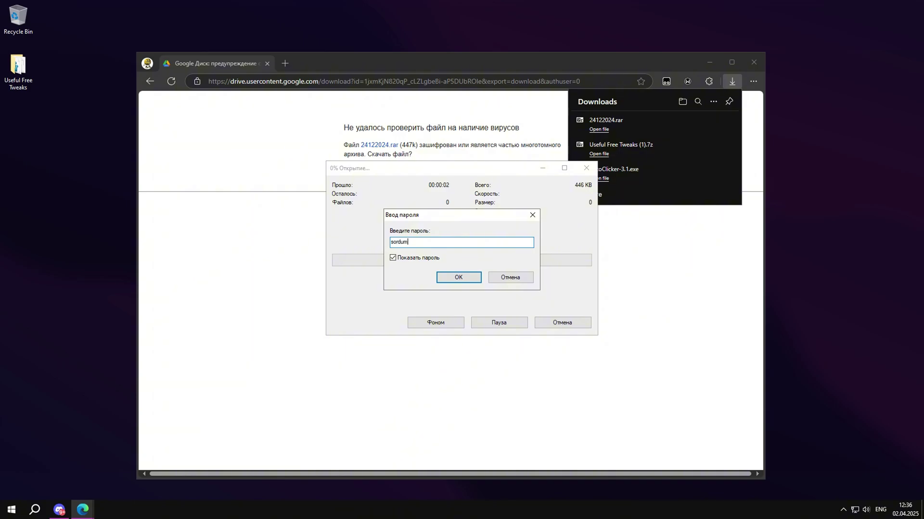
key("Return")
left_click_drag(345, 85, 350, 37)
left_click(804, 257)
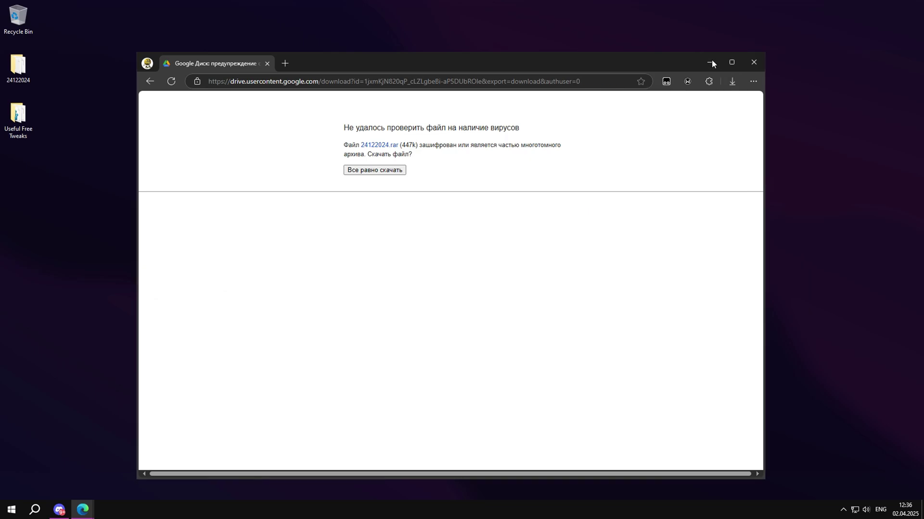
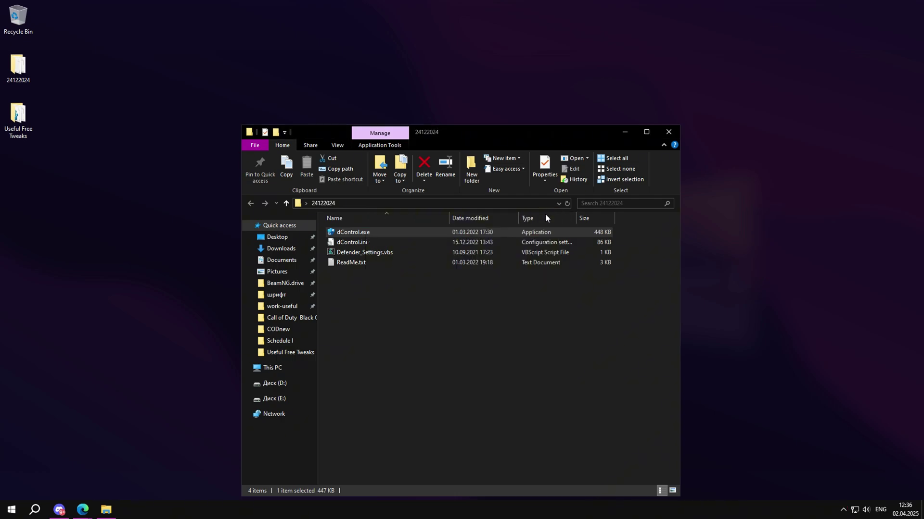
Close the Explorer window showing the extracted 24122024 folder
left_click(668, 131)
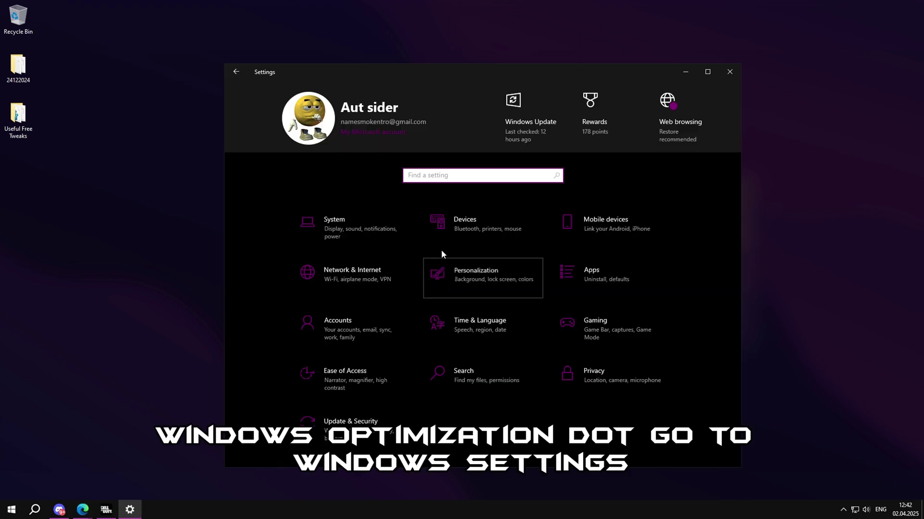
Confirm Transparency effects is Off under Personalization > Colors, then return to Settings home
left_click(440, 267)
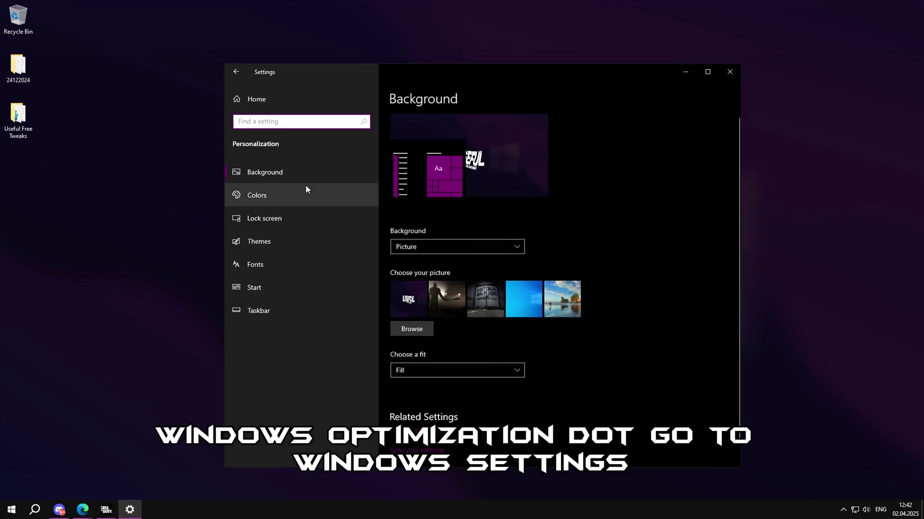
left_click(295, 198)
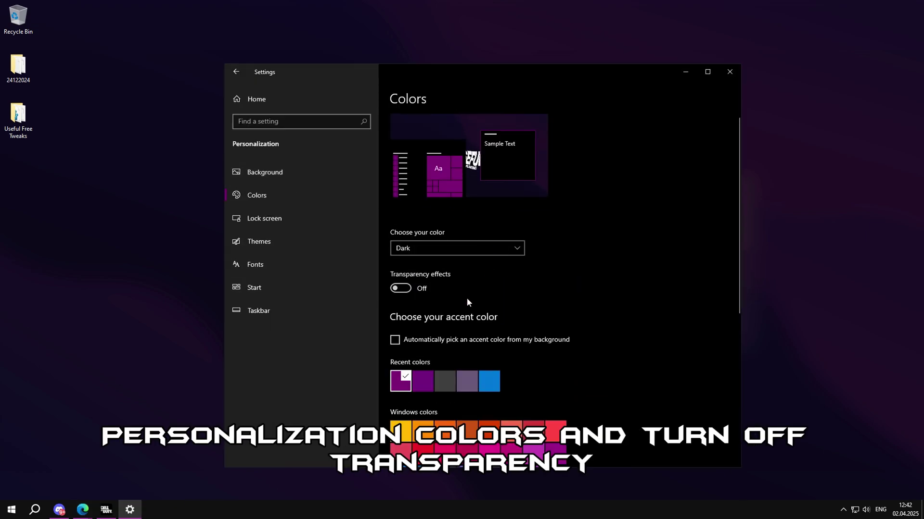
scroll(431, 298, "down", 5)
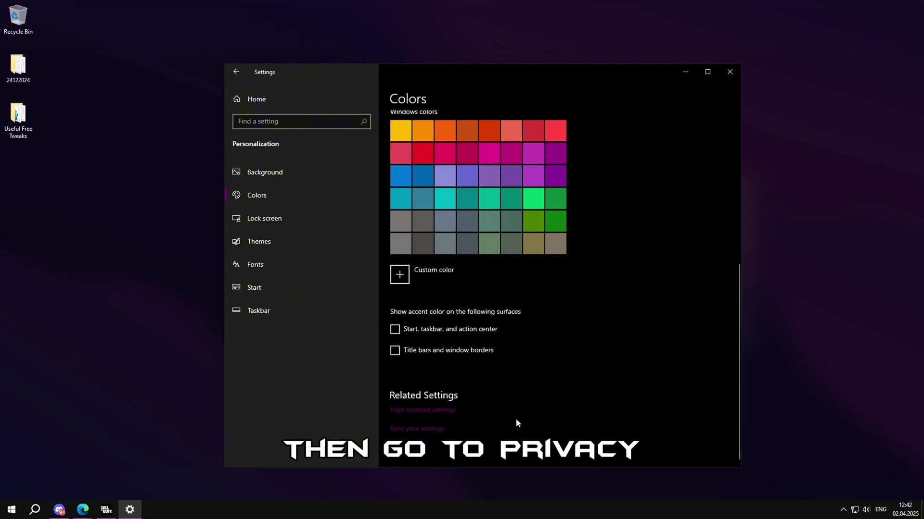
scroll(490, 345, "up", 5)
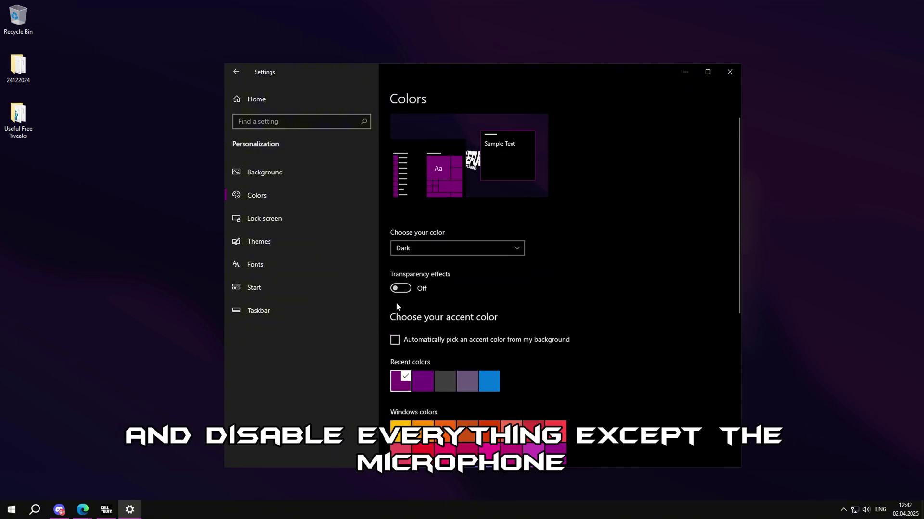
left_click(288, 106)
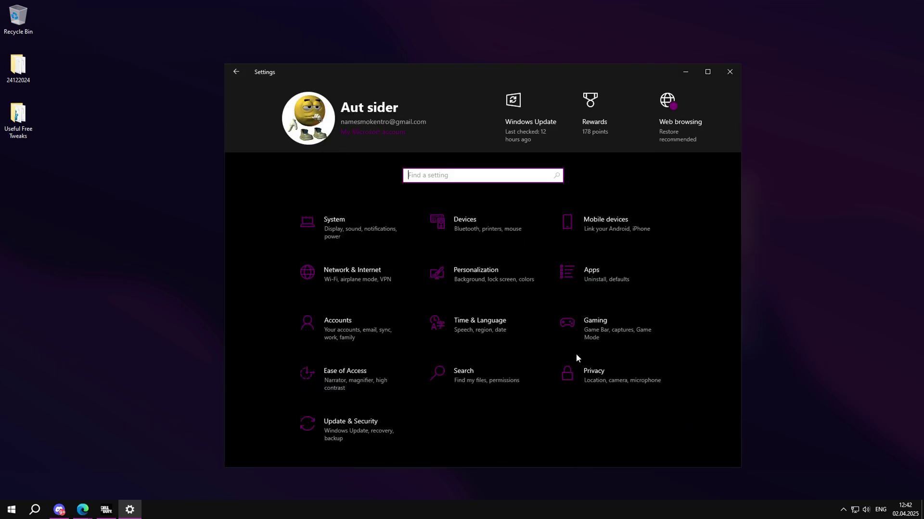
In Privacy, go through the Location, Camera, Microphone, Voice activation and Notifications permissions, keeping Microphone on
left_click(615, 390)
left_click(308, 350)
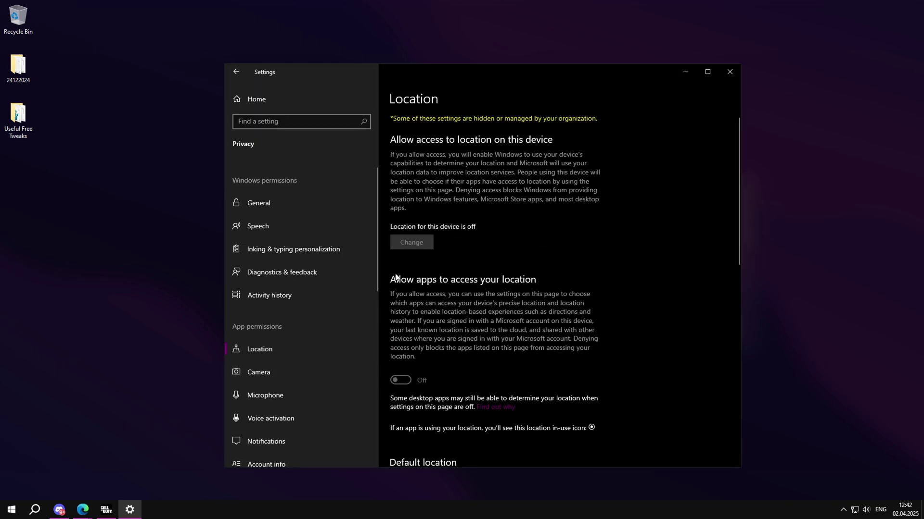
scroll(402, 265, "down", 3)
left_click(319, 370)
left_click(322, 395)
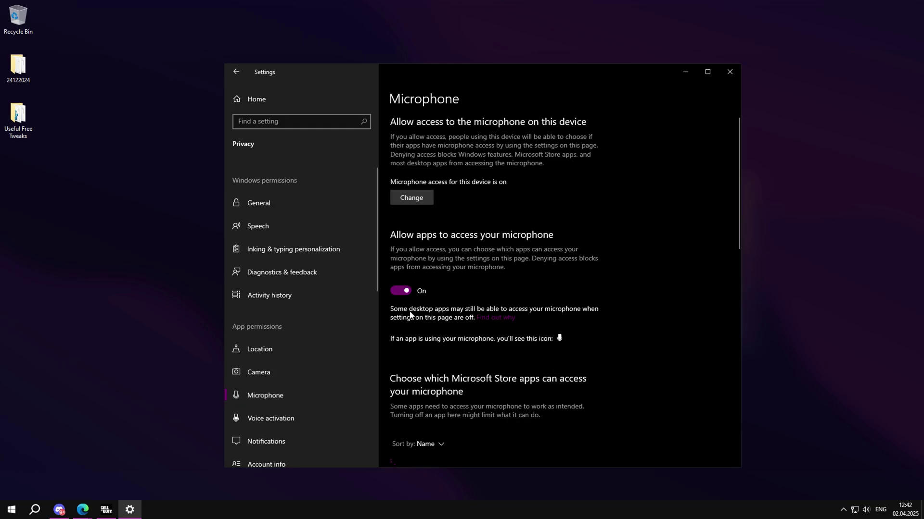
left_click(294, 419)
left_click(312, 441)
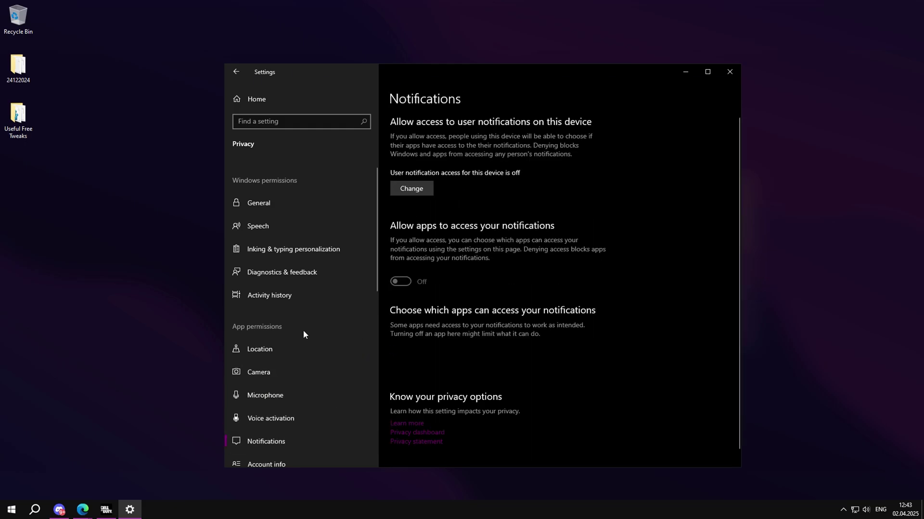
key("Down")
key("Down")
Go through the Calendar, Phone calls, Call history, Email, Tasks, Messaging, Radios and Background apps permissions
left_click(319, 419)
left_click(262, 447)
scroll(275, 309, "down", 2)
left_click(317, 326)
left_click(265, 352)
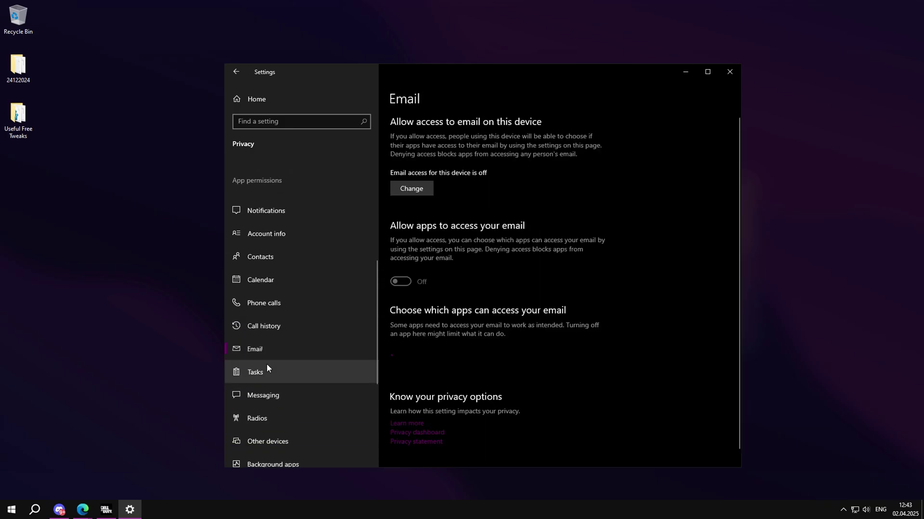
left_click(267, 372)
left_click(272, 399)
left_click(272, 422)
scroll(276, 415, "down", 2)
left_click(277, 333)
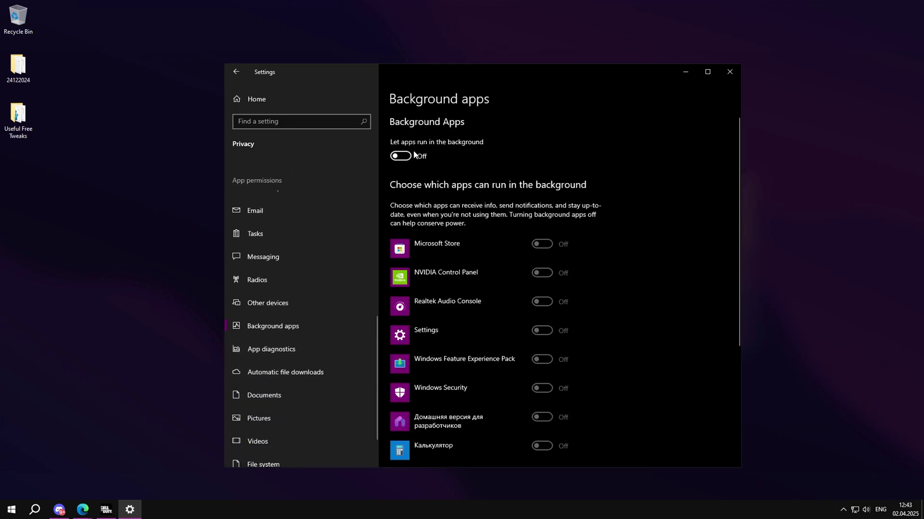
Go through Other devices, Automatic file downloads, Documents, Pictures, Videos and File system, then return Home
key("Up")
left_click(277, 373)
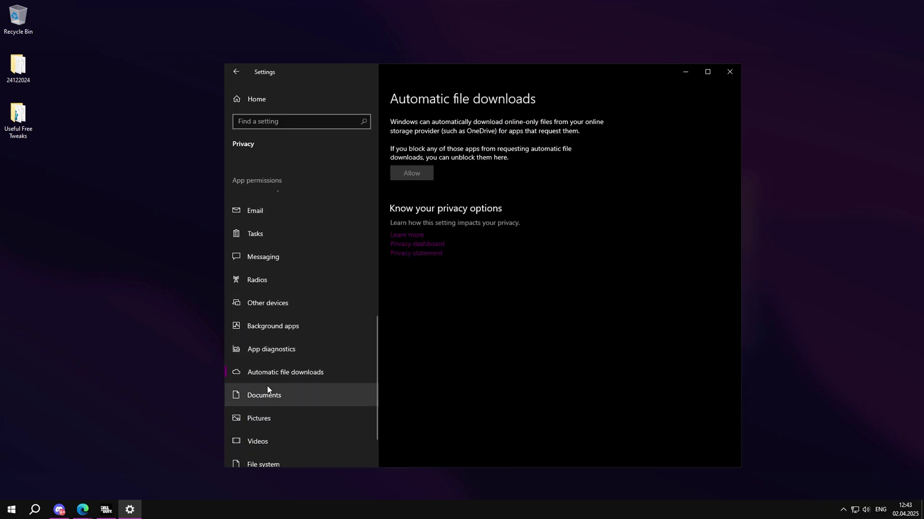
left_click(267, 394)
left_click(269, 422)
scroll(270, 419, "down", 2)
left_click(272, 393)
left_click(276, 418)
left_click(254, 100)
left_click(253, 101)
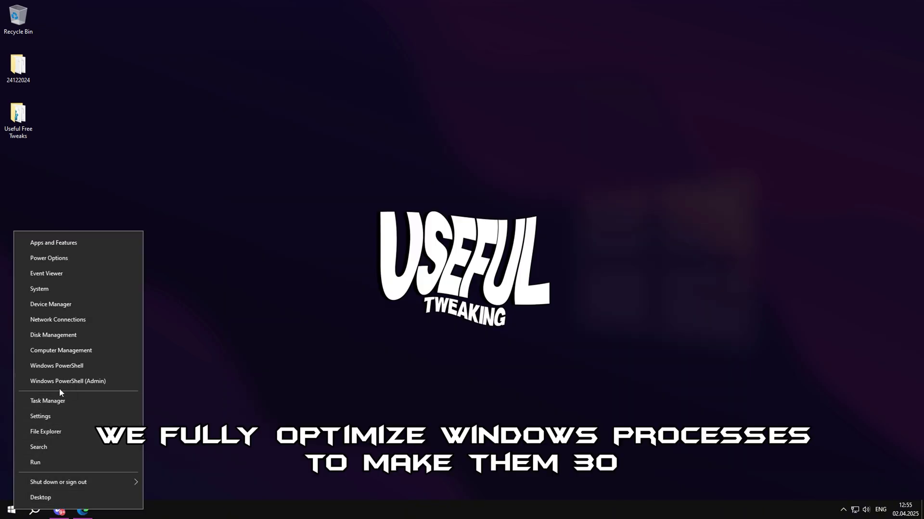
left_click(59, 381)
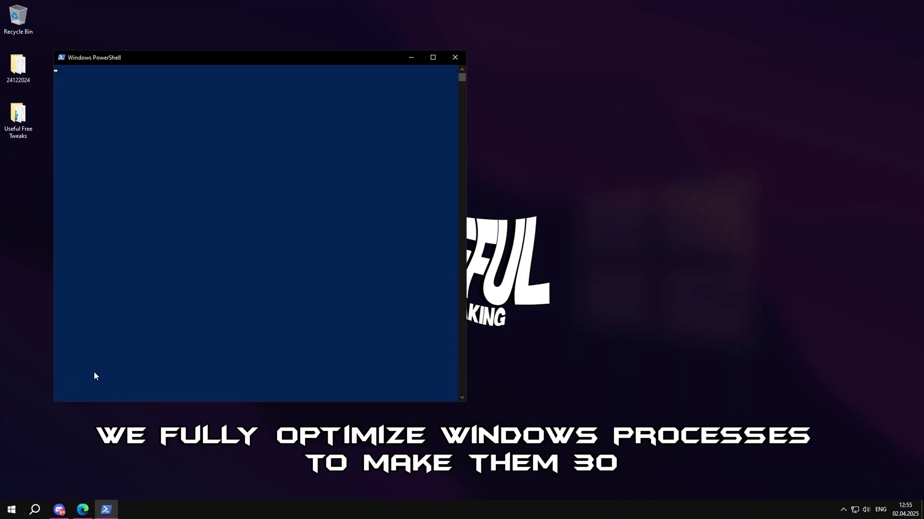
left_click_drag(168, 56, 276, 88)
right_click(265, 139)
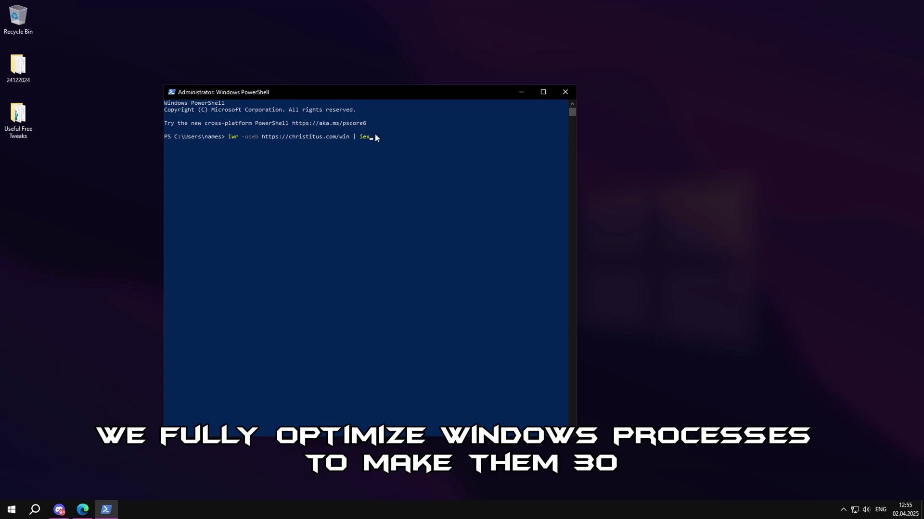
key("Return")
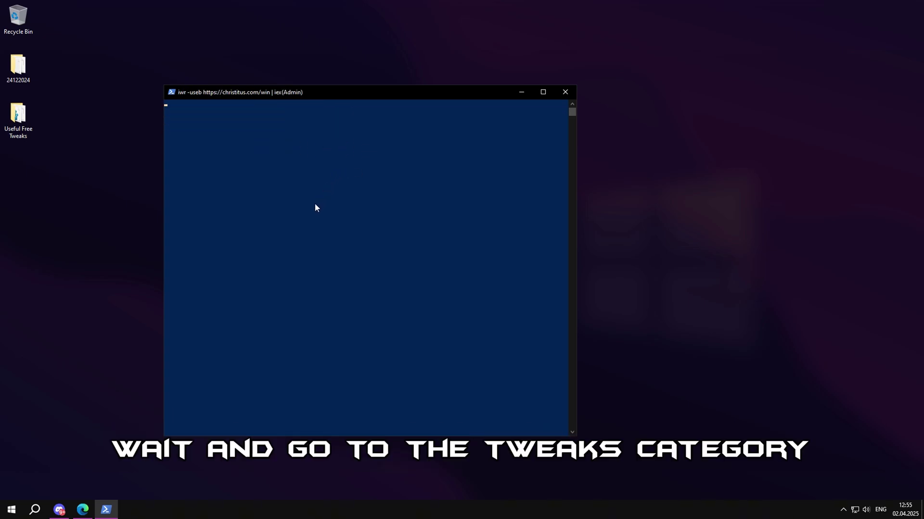
left_click(126, 212)
left_click(196, 215)
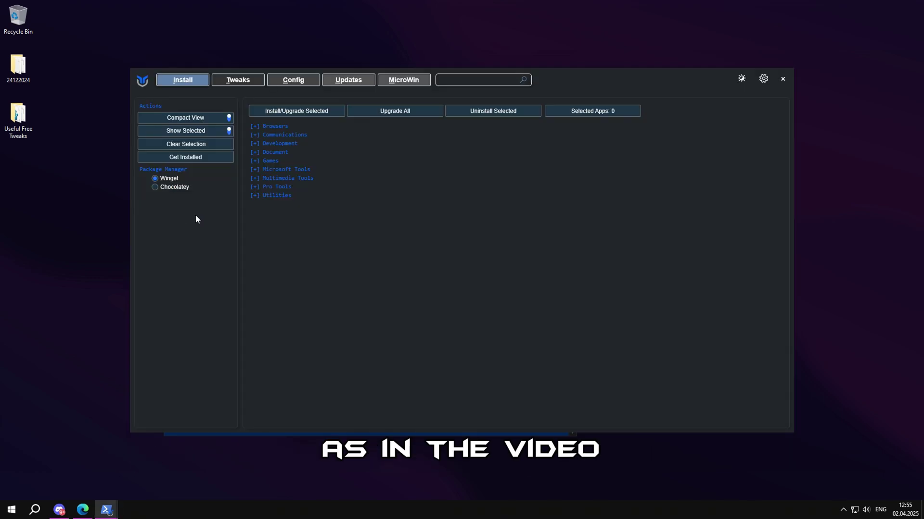
On WinUtil's Tweaks page, tick Disable Windows Platform Binary Table and Set Display for Performance
left_click(239, 82)
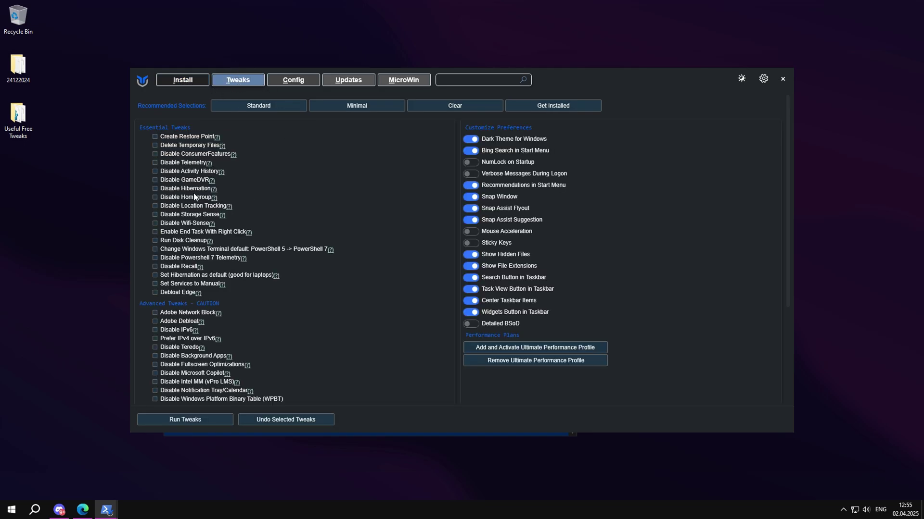
scroll(151, 218, "down", 5)
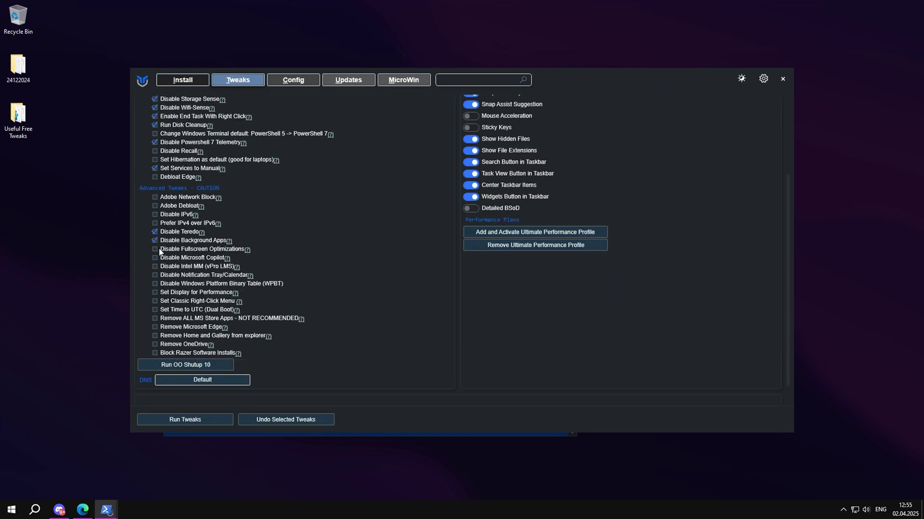
left_click(155, 283)
left_click(156, 293)
scroll(523, 284, "up", 3)
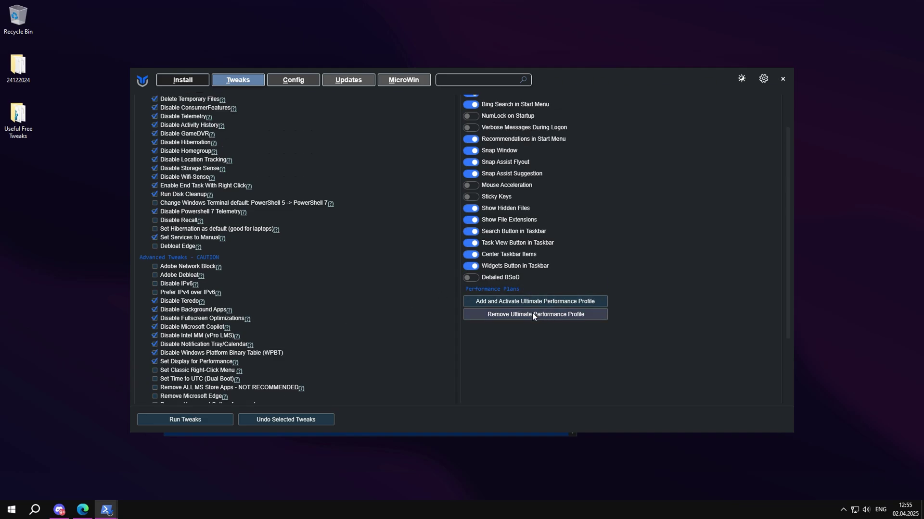
scroll(516, 319, "down", 4)
scroll(219, 354, "up", 1)
scroll(220, 354, "up", 5)
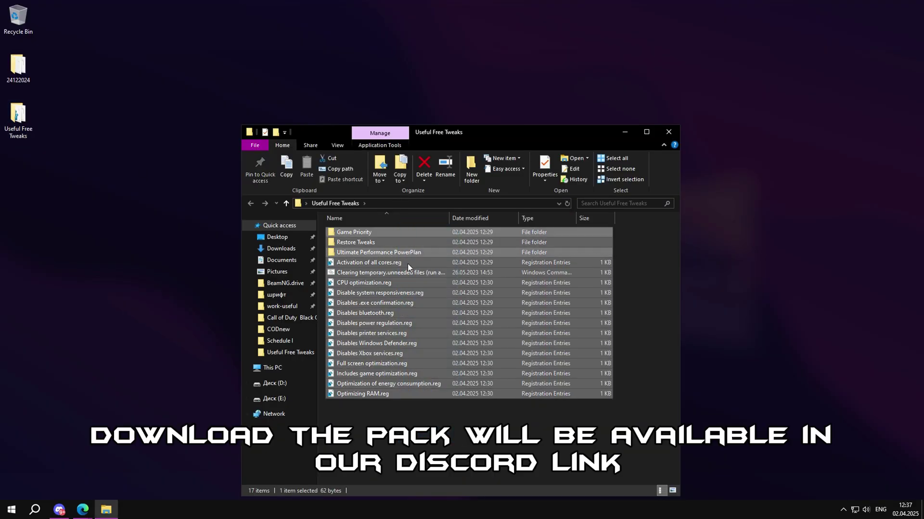
Import Activation of all cores.reg, CPU optimization.reg and the following .reg files, confirming each prompt
left_click(415, 311)
double_click(377, 264)
left_click(542, 271)
left_click(553, 270)
double_click(391, 283)
key("Return")
double_click(390, 297)
key("Return")
double_click(390, 304)
key("Return")
double_click(388, 311)
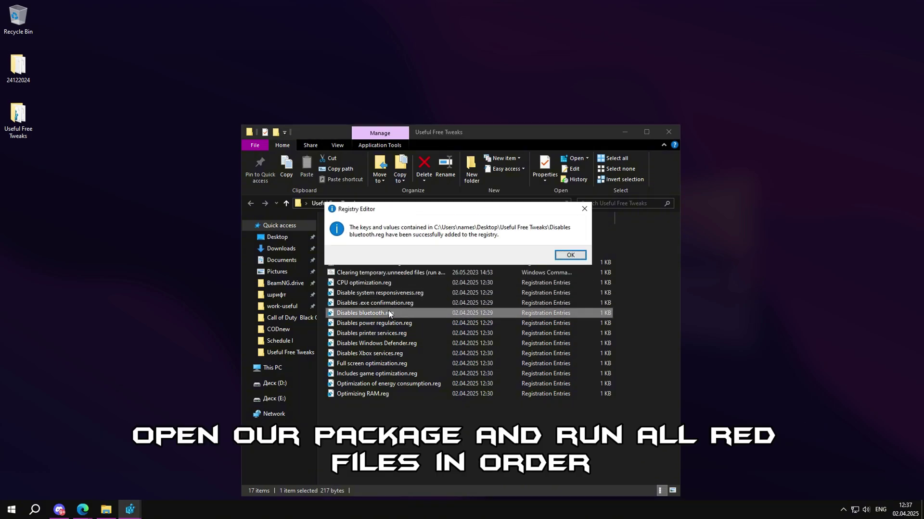
key("Return")
double_click(388, 324)
key("Return")
Import the remaining .reg files down to Optimizing RAM.reg, confirming each registry prompt
double_click(387, 334)
double_click(387, 344)
key("Return")
double_click(385, 353)
double_click(388, 364)
key("Return")
key("Return")
double_click(388, 374)
double_click(389, 385)
key("Return")
key("Return")
double_click(386, 394)
key("Return")
key("Return")
left_click(376, 283)
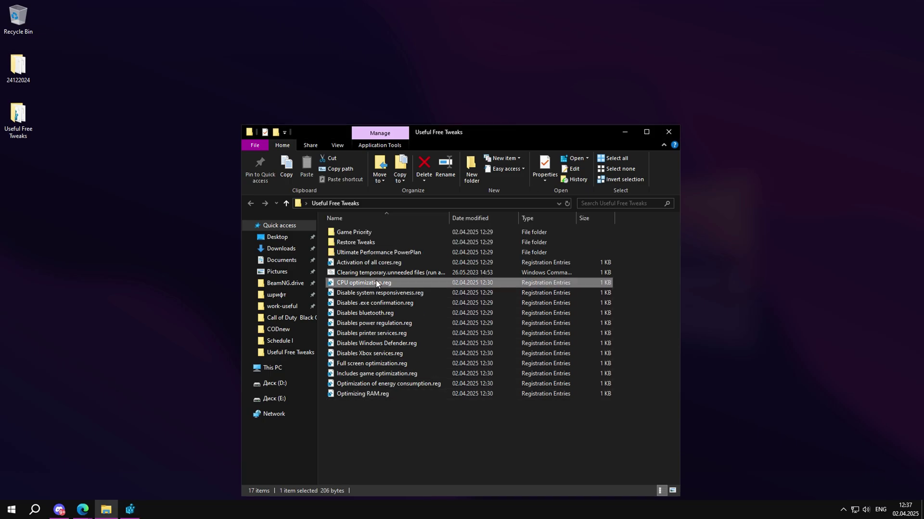
Run the Ultimate Performance PowerPlan batch file as administrator and verify the plan with PowerPlan check
double_click(362, 251)
left_click(357, 233)
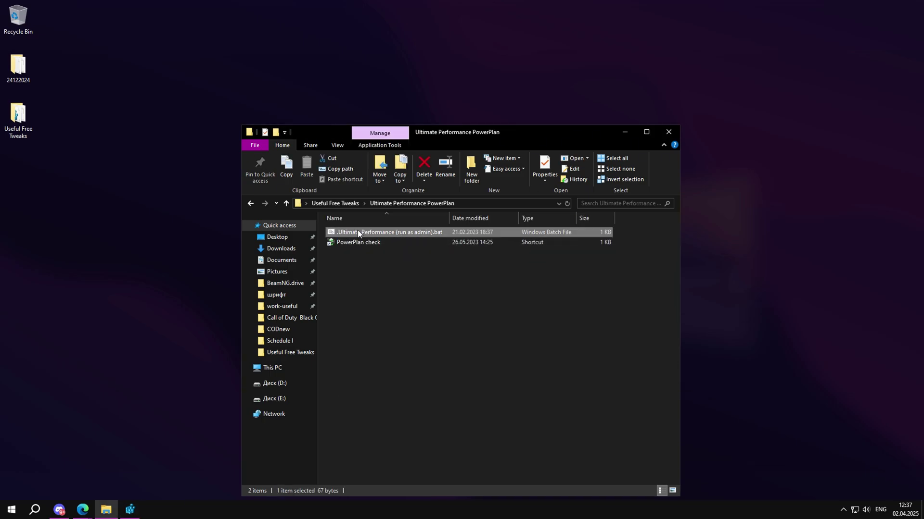
right_click(356, 234)
left_click(376, 269)
double_click(360, 243)
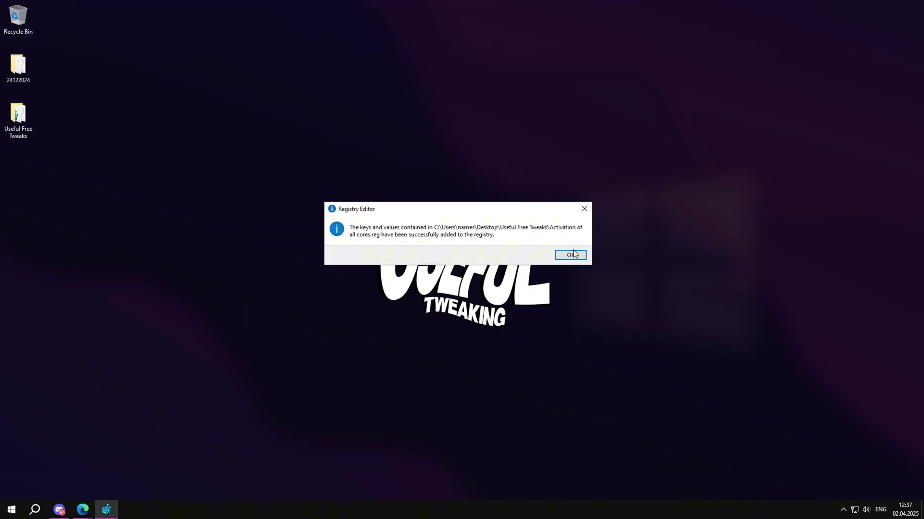
left_click(574, 253)
Look through the Game Priority folder, then run the Clearing temporary files script as administrator
double_click(27, 132)
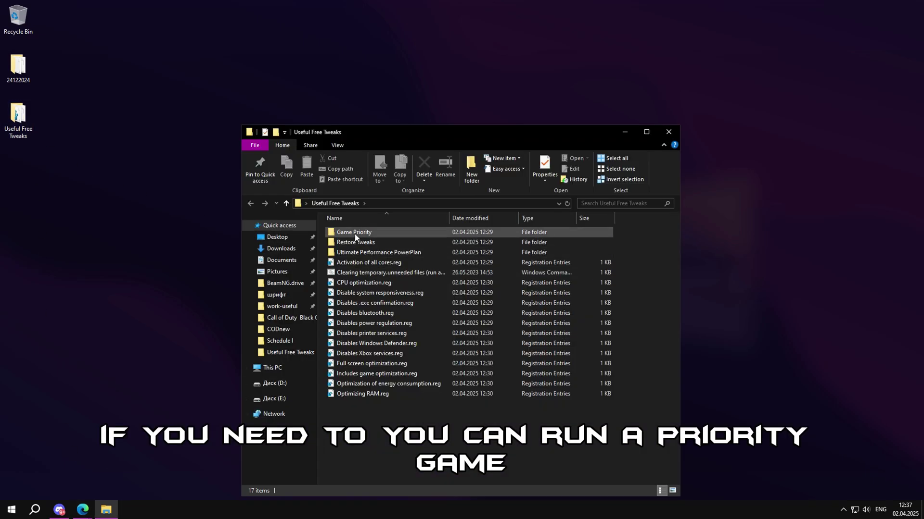
double_click(355, 234)
left_click(359, 292)
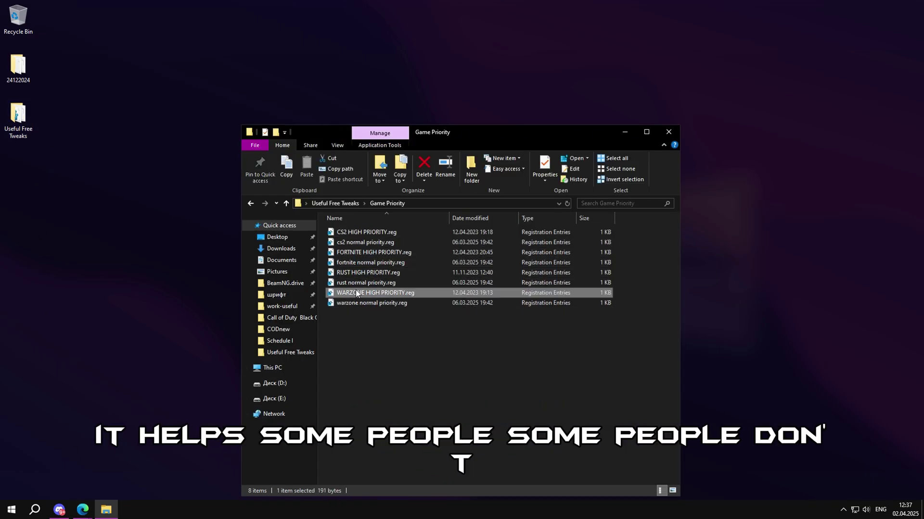
left_click(251, 203)
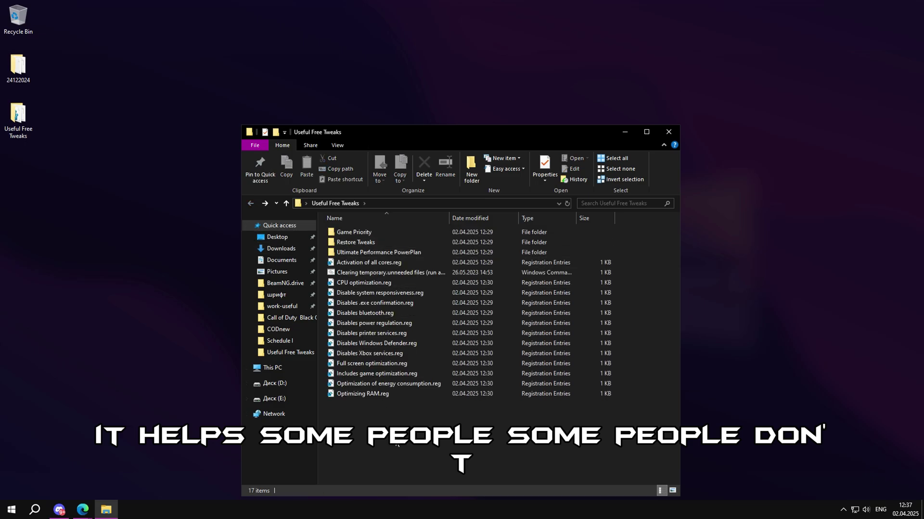
right_click(391, 272)
left_click(414, 311)
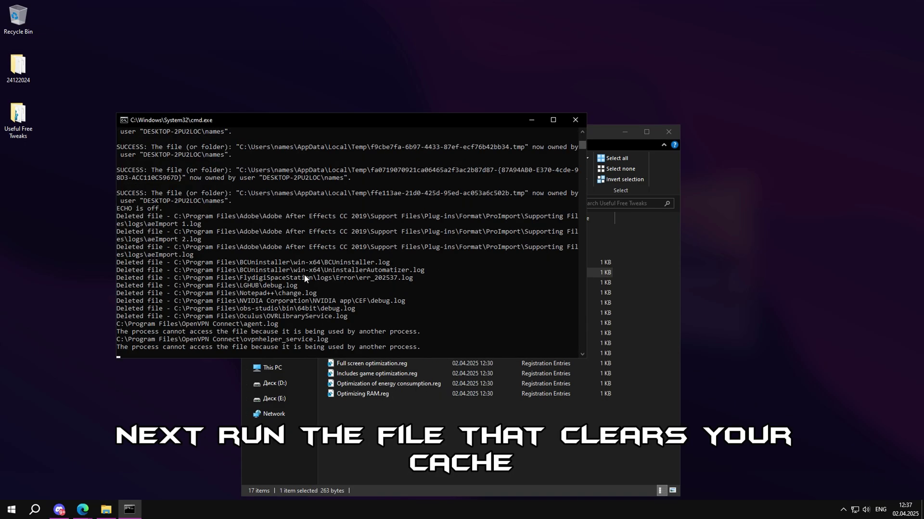
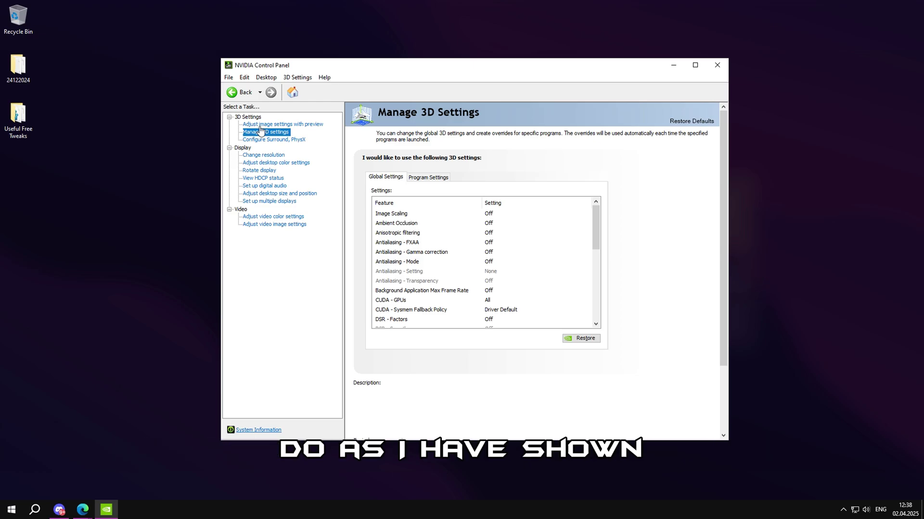
Maximize NVIDIA Control Panel, then raise desktop digital vibrance to 61%, applying and keeping the change
double_click(325, 65)
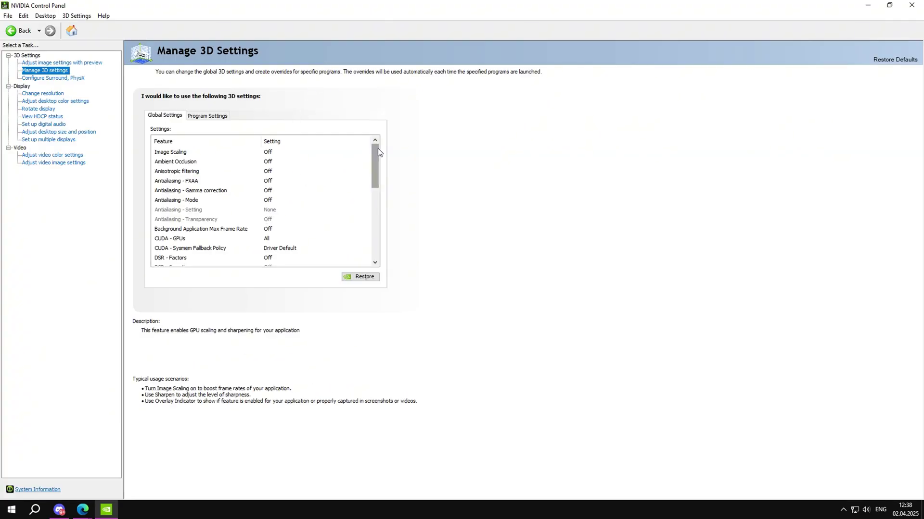
left_click_drag(376, 151, 375, 225)
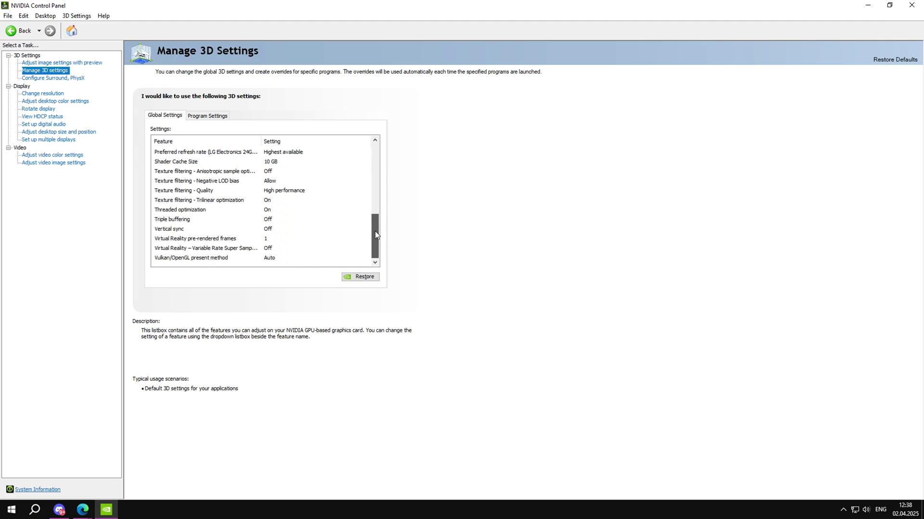
left_click(81, 63)
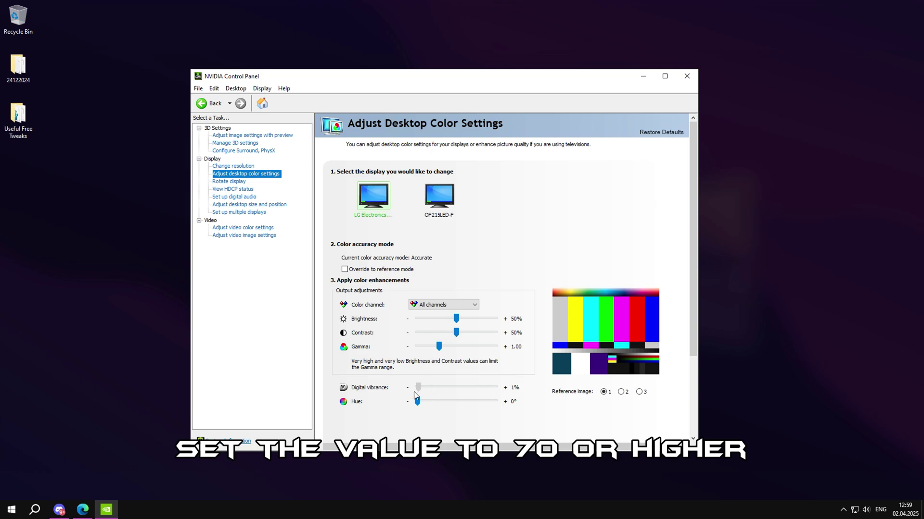
left_click_drag(417, 388, 465, 394)
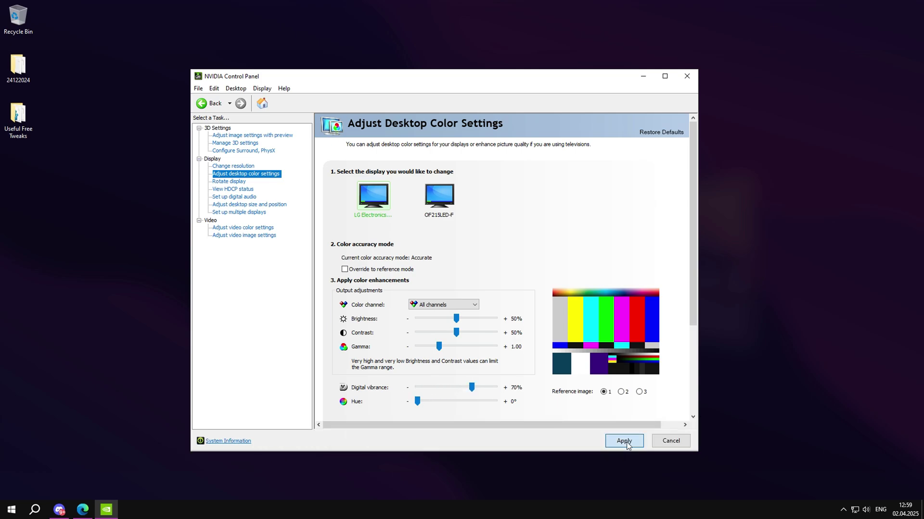
left_click(618, 440)
left_click(479, 282)
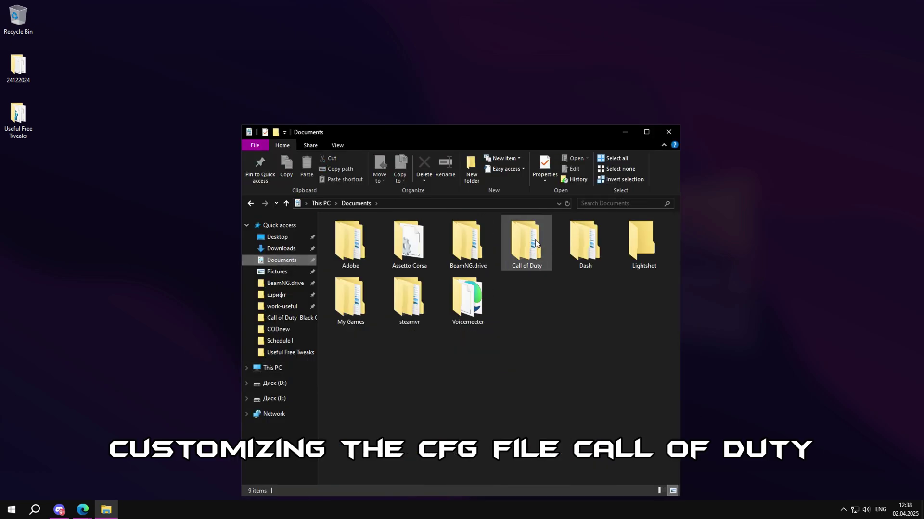
Open s.1.0.cod24.txt0 from the Call of Duty players folder in Notepad++
double_click(535, 242)
double_click(356, 230)
right_click(360, 261)
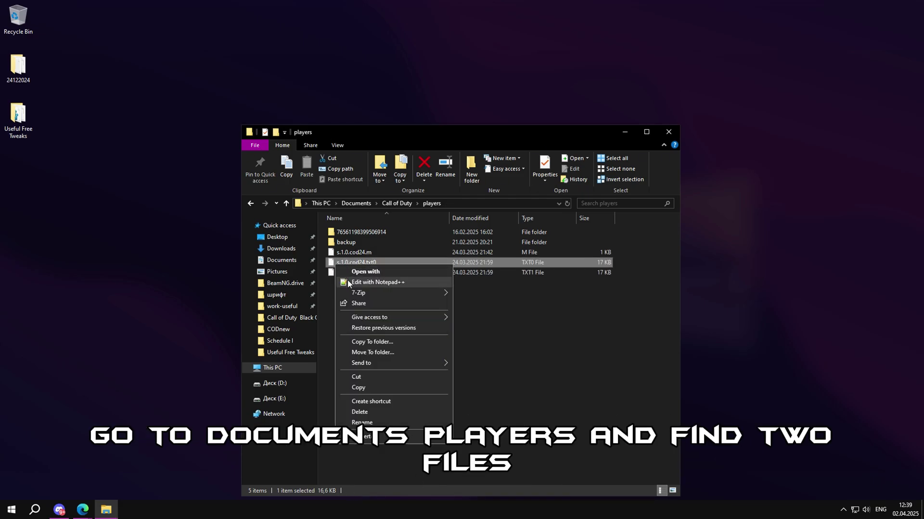
left_click(375, 282)
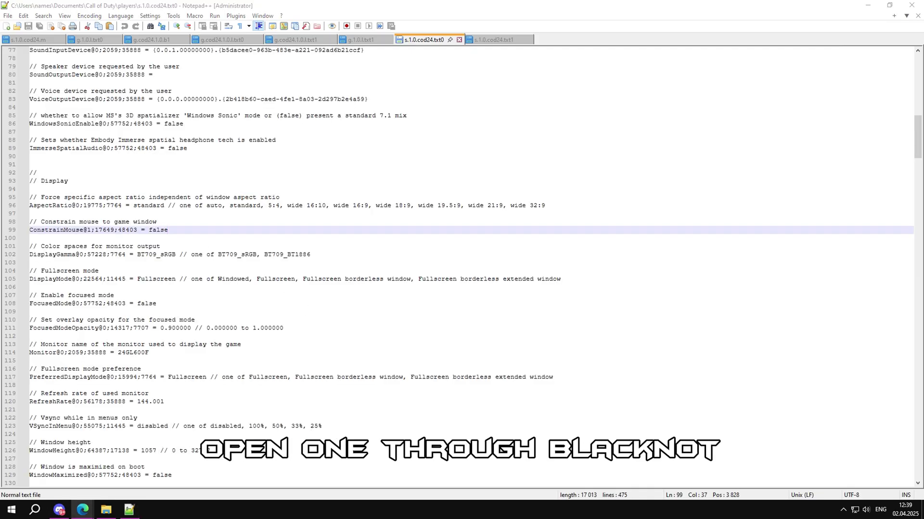
Find the AI corpses setting and change Show blood effects from true to false
left_click(212, 172)
key("ctrl+f")
left_click_drag(409, 332, 373, 186)
type("Maximum number of AI corpses")
left_click(532, 214)
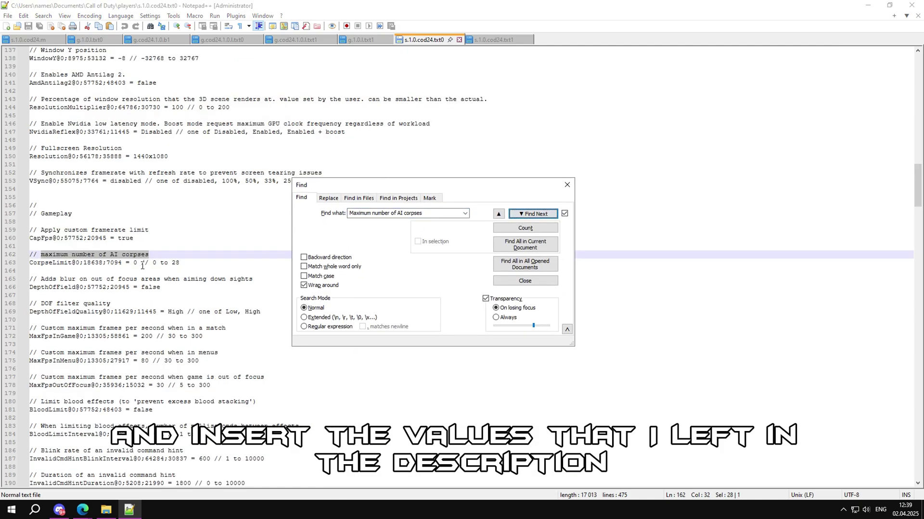
key("ctrl+f")
type("Show blood effects")
key("Return")
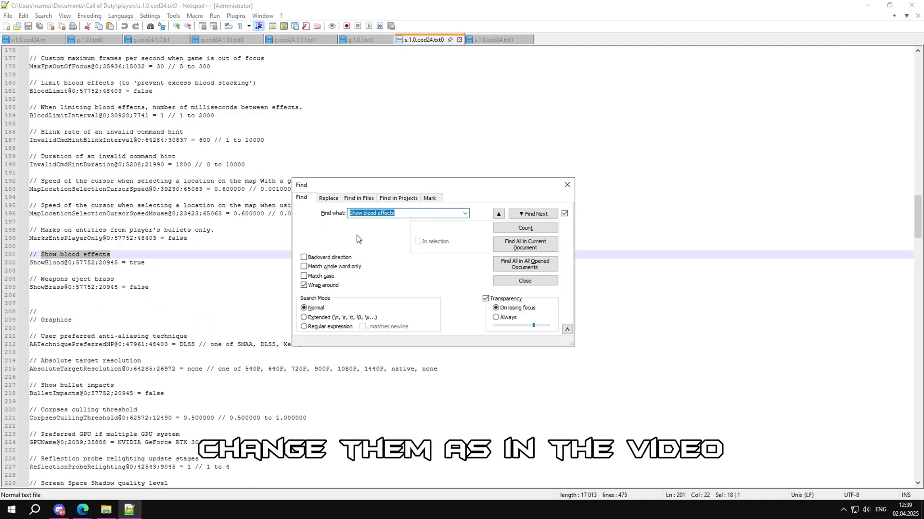
double_click(157, 263)
type("false")
key("Escape")
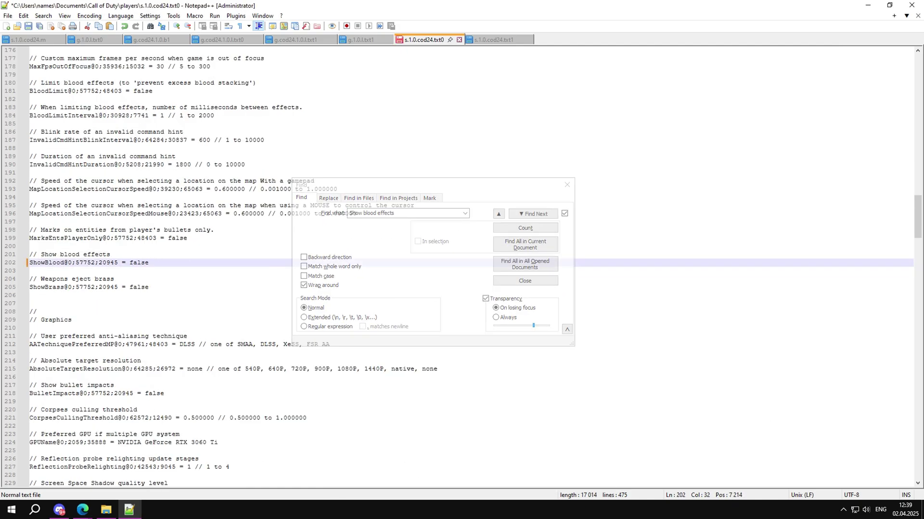
Locate the blood effects interval, Weapons eject brass and Corpses culling threshold settings
key("alt+Tab")
key("ctrl+f")
type("When limiting blood effects, number of milliseconds between effects")
key("Return")
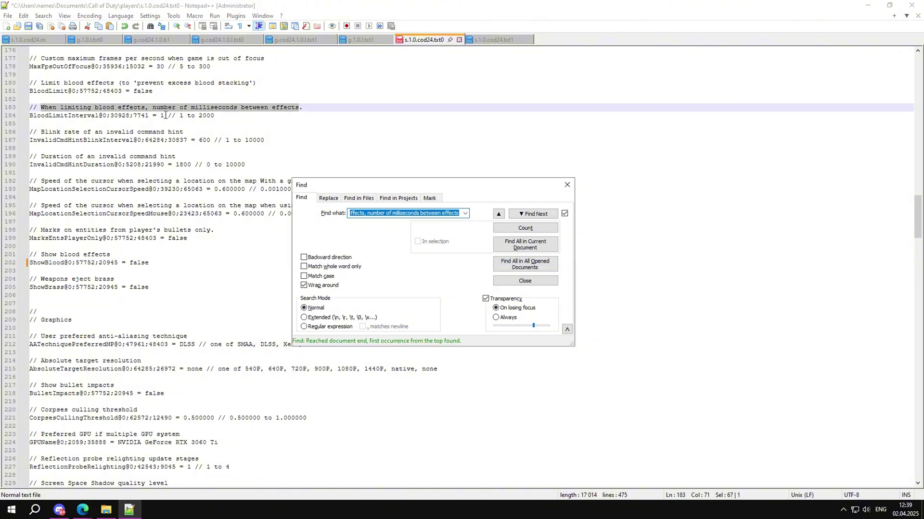
key("alt+Tab")
key("alt+Tab")
key("ctrl+f")
type("Weapons eject brass")
key("Return")
Locate the Catmull Clark subdivision level, distant sun shadows and reflection probe relighting settings
key("alt+Tab")
key("alt+Tab")
key("ctrl+f")
type("Corpses culling threshold")
key("Return")
key("alt+Tab")
key("alt+Tab")
key("ctrl+f")
type("Catmull Clark subdivision level")
key("Return")
key("alt+Tab")
key("alt+Tab")
key("ctrl+f")
type("Quality level of shadows from the sun at a distance")
key("Return")
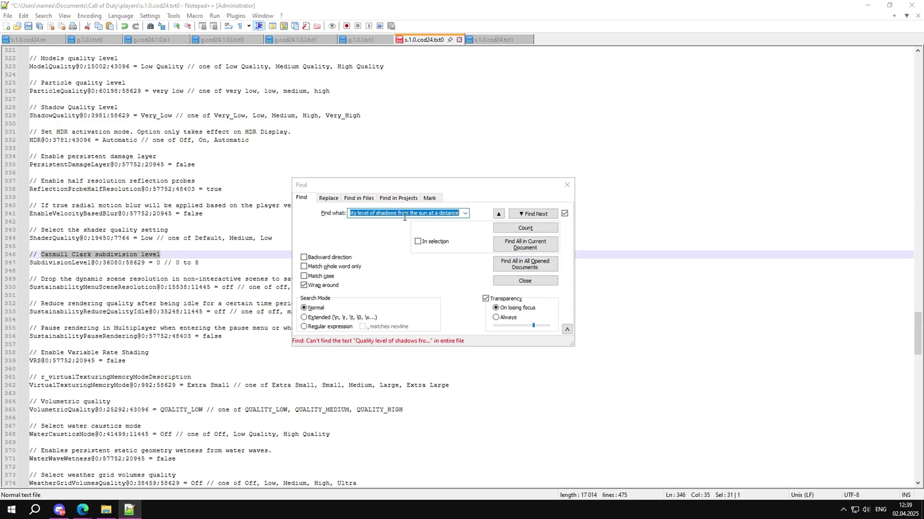
Locate the sunshadow clipmap setting and edit the motion blur value on line 341
key("alt+Tab")
key("alt+Tab")
type("Reflection probe relighting update stages")
key("Return")
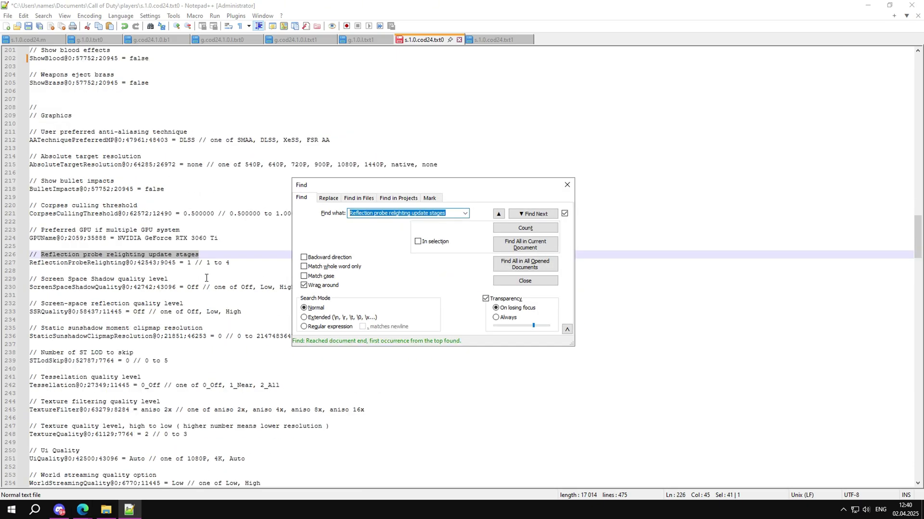
key("alt+Tab")
key("alt+Tab")
type("Static sunshadow moment clipmap resolution")
key("Return")
scroll(223, 313, "down", 1)
left_click(223, 313)
key("alt+Tab")
left_click(423, 227)
type("If true radial motion blur will be applied based on the player velocity.")
key("Return")
left_click_drag(208, 262, 183, 263)
key("Escape")
Copy all of txt0's settings and paste them over the contents of s.1.0.cod24.txt1
key("ctrl+a")
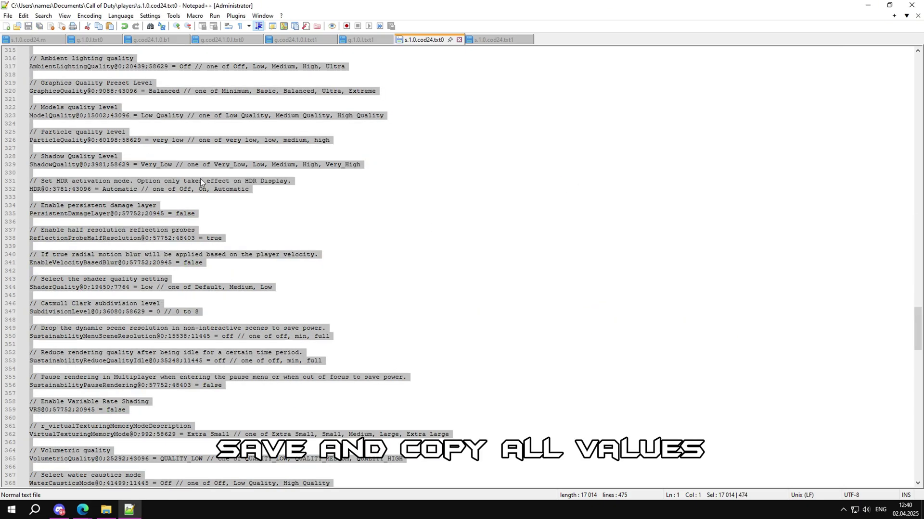
left_click(911, 5)
right_click(391, 271)
left_click(432, 288)
key("ctrl+a")
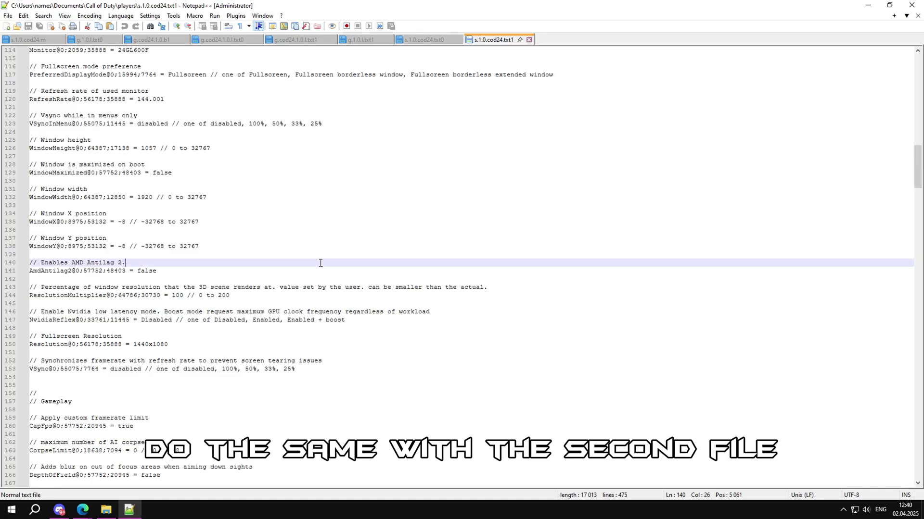
key("ctrl+v")
left_click(273, 118)
Save and close s.1.0.cod24.txt1, then reopen s.1.0.cod24.txt0 and search for its display settings
key("ctrl+s")
left_click(911, 6)
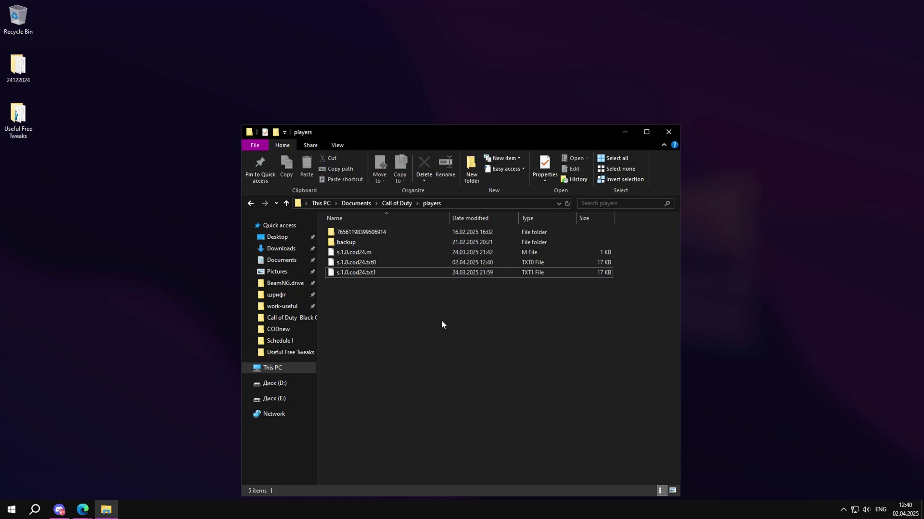
left_click(396, 204)
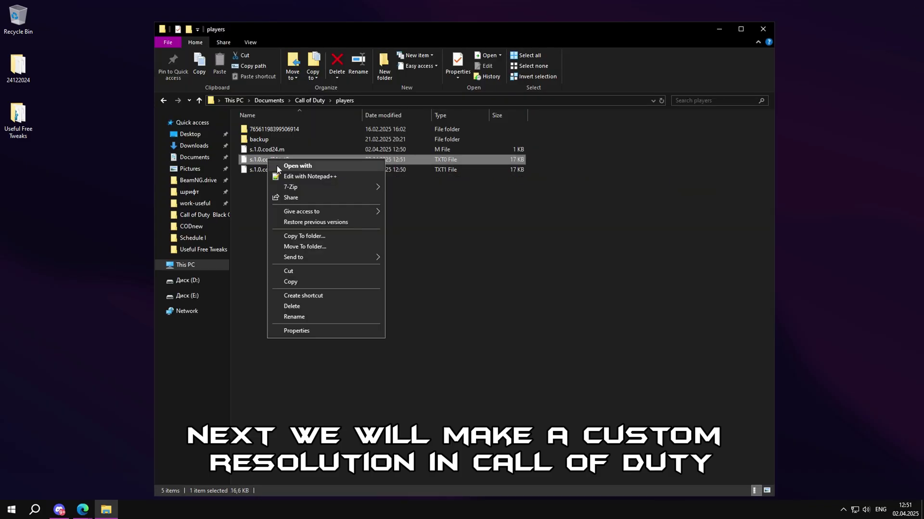
left_click(284, 178)
key("ctrl+f")
type("displayu")
left_click(566, 185)
scroll(143, 148, "up", 5)
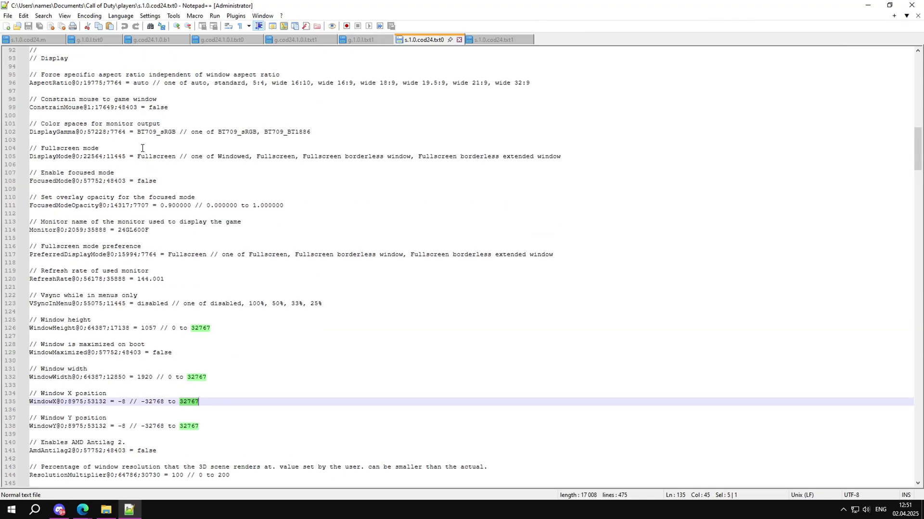
scroll(161, 160, "up", 2)
In s.1.0.cod24.txt0, set AspectRatio to standard, check Resolution 1440x1080, and save
double_click(141, 132)
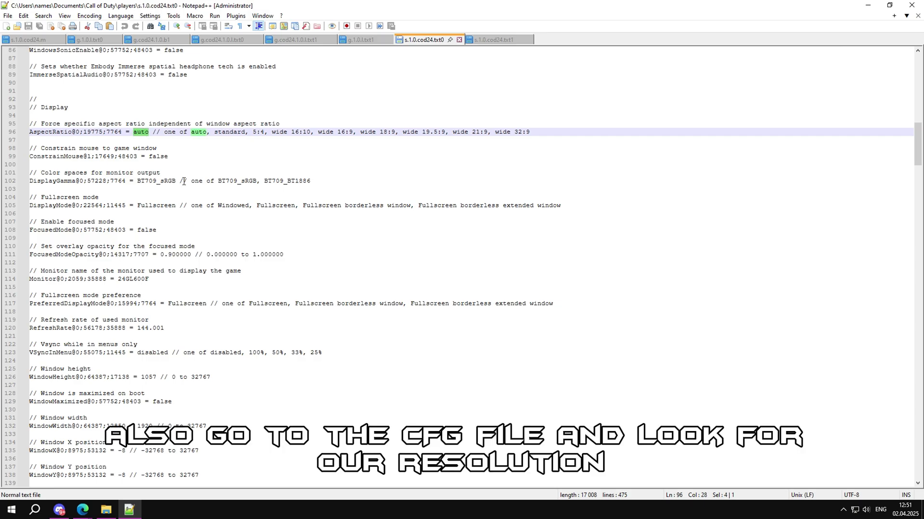
type("standard")
left_click(204, 148)
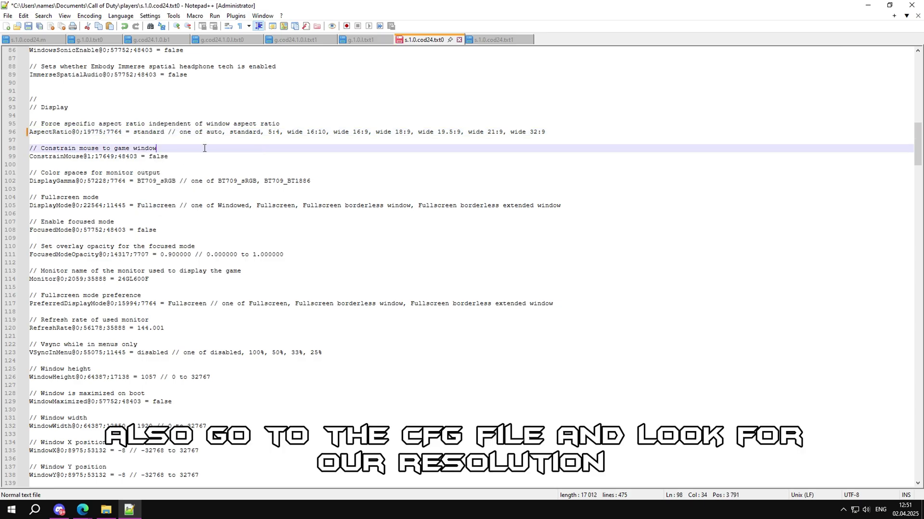
scroll(204, 148, "down", 9)
left_click_drag(169, 352, 133, 353)
left_click(213, 347)
key("ctrl+s")
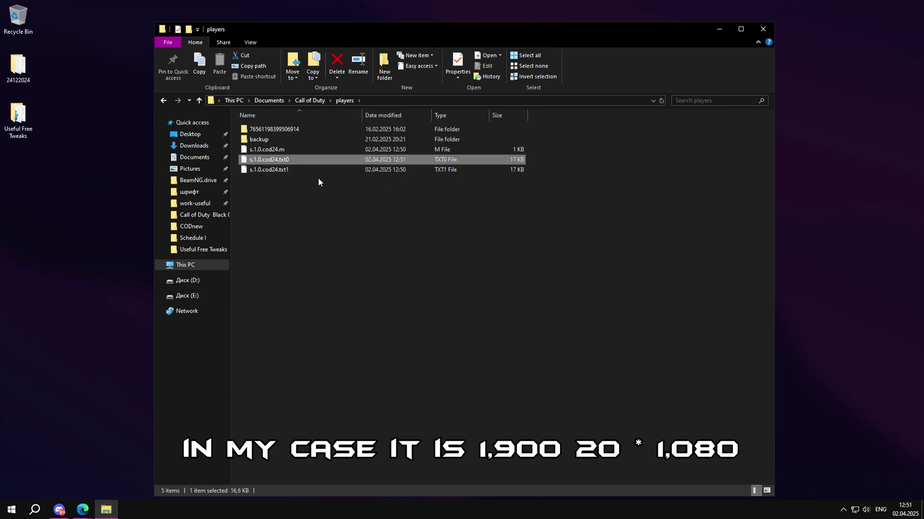
Reopen s.1.0.cod24.txt1 and search upward for its Display section
right_click(314, 168)
left_click(346, 184)
scroll(219, 285, "down", 7)
scroll(212, 279, "up", 20)
left_click(202, 288)
scroll(202, 288, "up", 15)
scroll(199, 268, "up", 20)
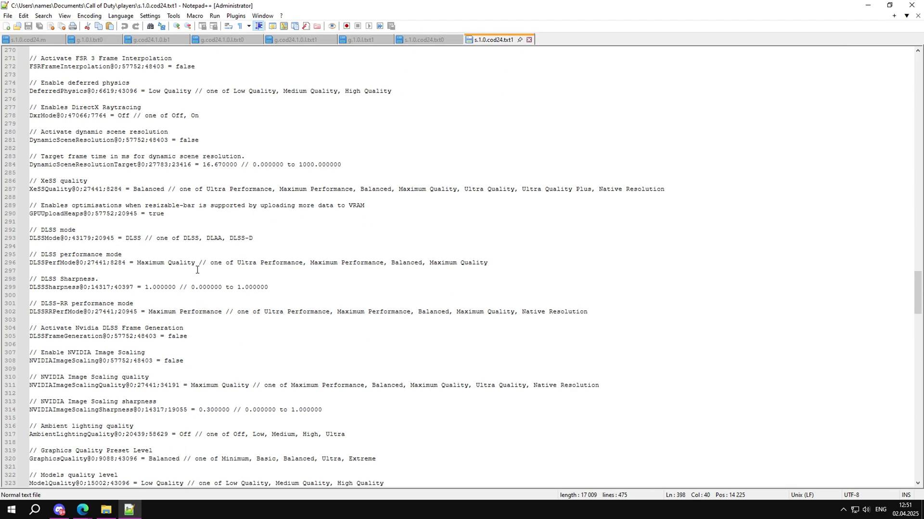
key("ctrl+f")
type("display")
key("Return")
left_click(501, 218)
left_click(498, 214)
left_click(499, 214)
key("Escape")
In s.1.0.cod24.txt1, change Resolution 1920x1080 to 1440x1080 and AspectRatio to standard, then save
double_click(158, 378)
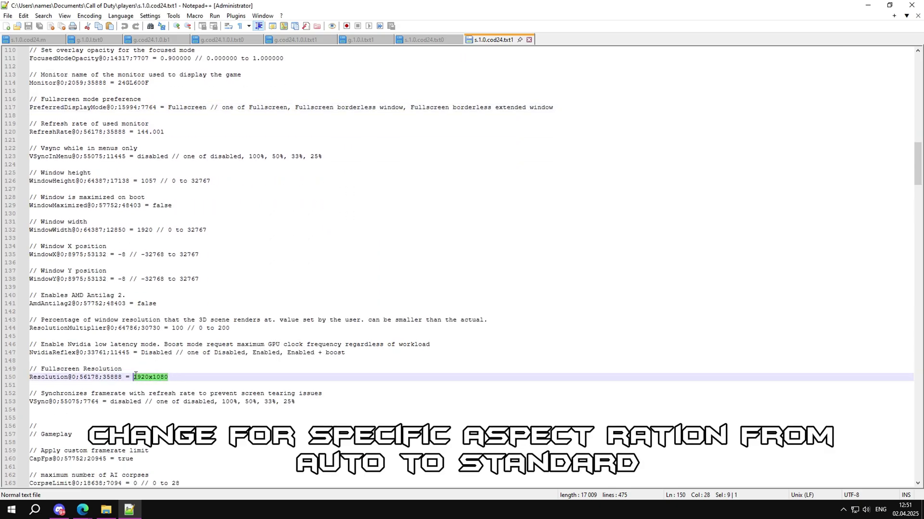
type("1440")
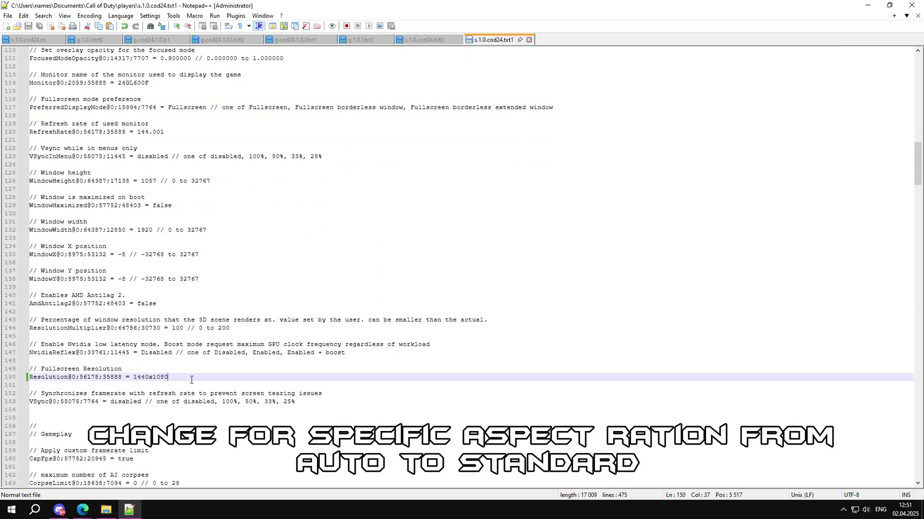
scroll(192, 380, "up", 10)
double_click(140, 181)
type("a")
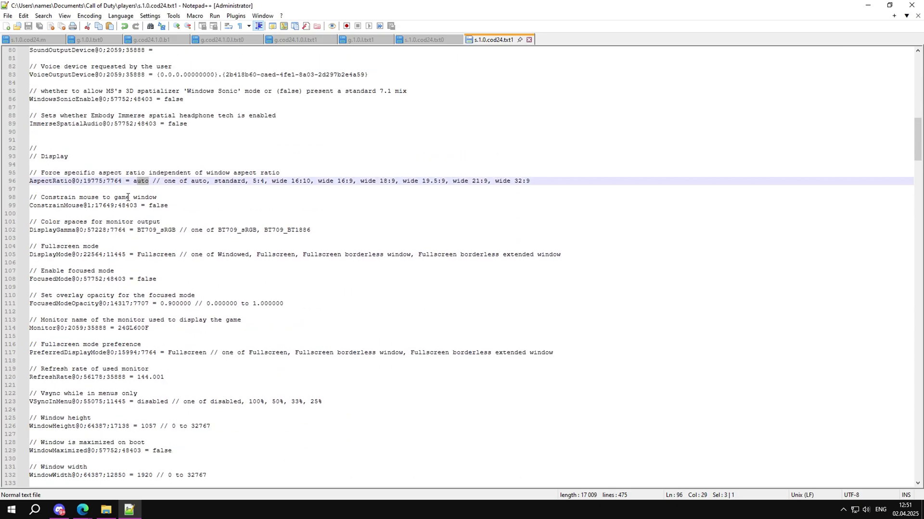
key("BackSpace")
type("standard")
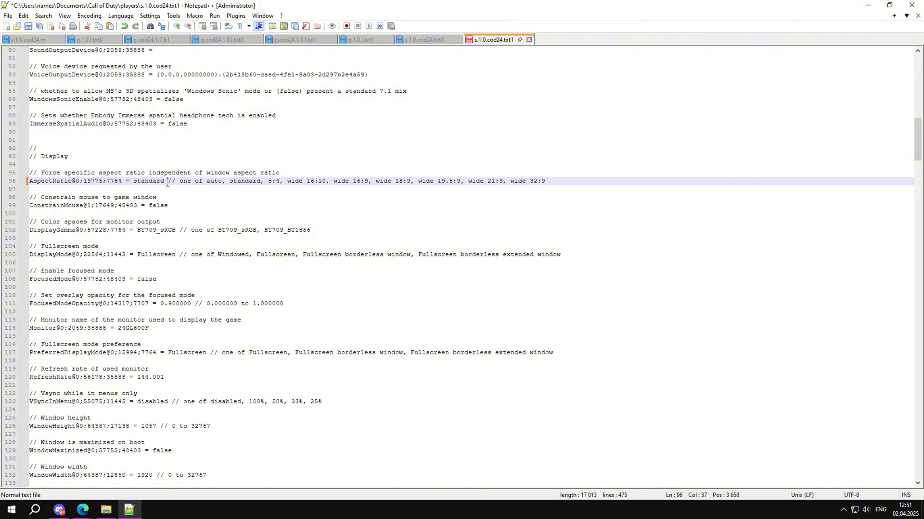
key("ctrl+s")
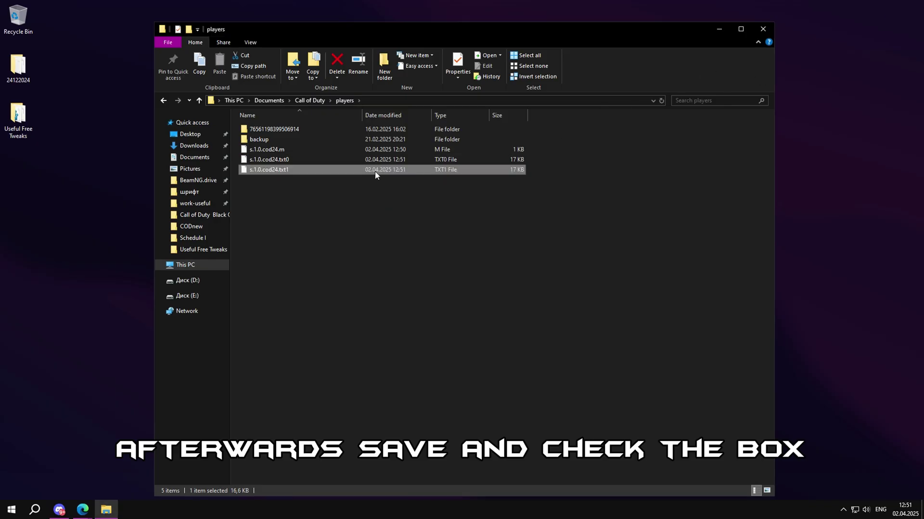
Finish s.1.0.cod24.txt1's Properties, then keep scaling performed on the Display in desktop size and position
right_click(374, 171)
left_click(431, 334)
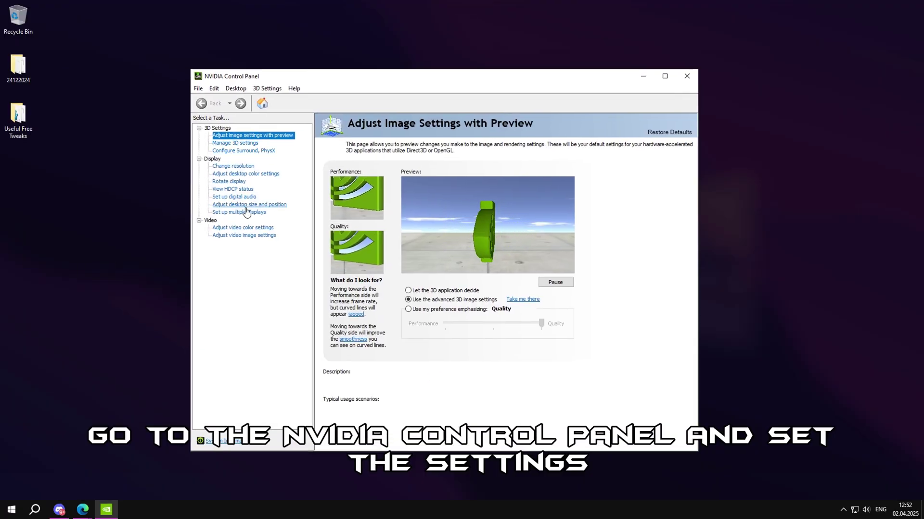
left_click(236, 206)
left_click(356, 352)
left_click(363, 367)
Close NVIDIA Control Panel, launch Call of Duty from Steam's tray menu, and dismiss the promo popup
left_click(686, 76)
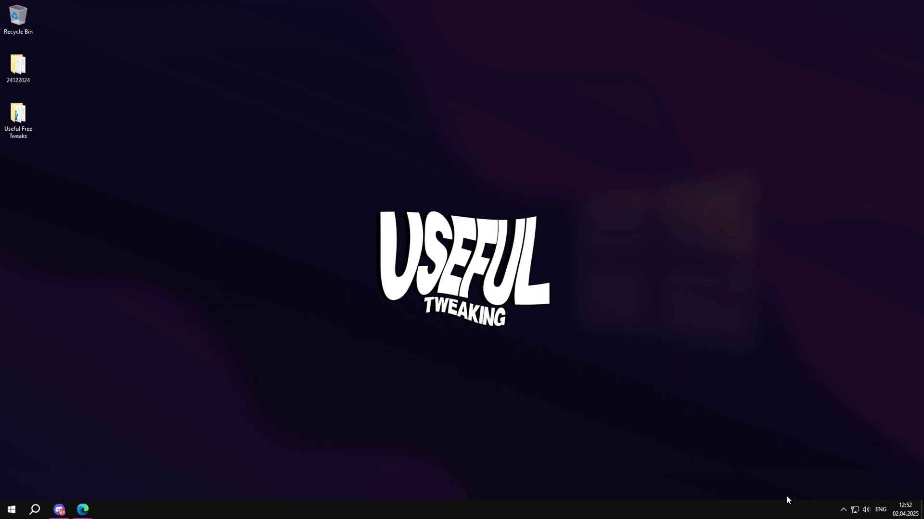
left_click(842, 510)
right_click(822, 492)
left_click(866, 283)
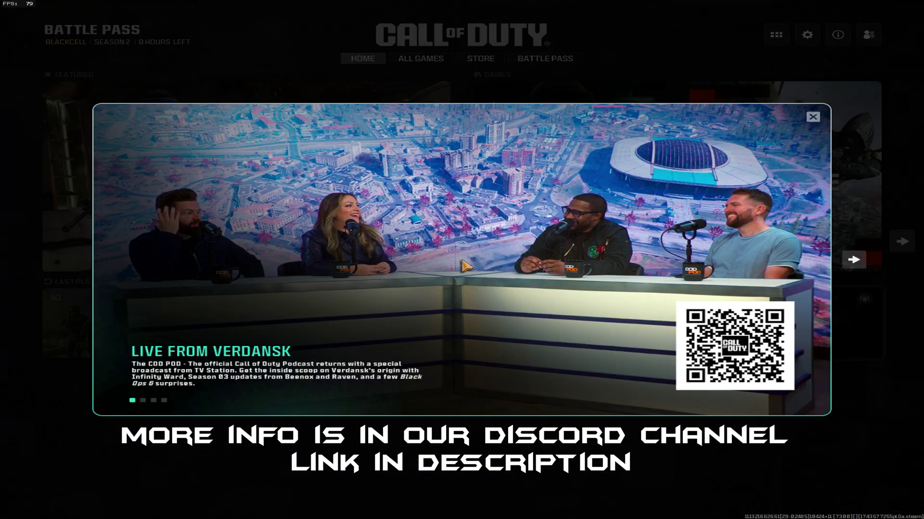
key("Escape")
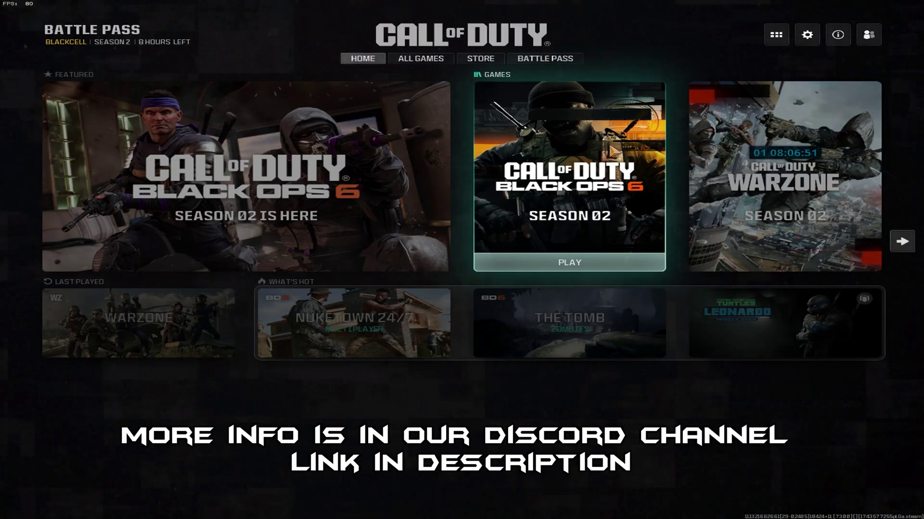